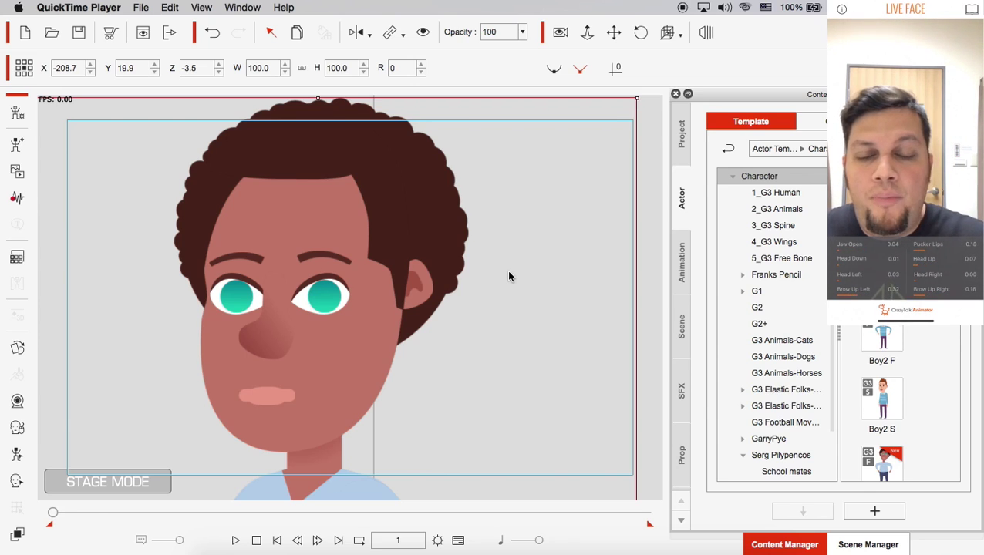
- Open Facial Mocap for the curly-haired boy and place its window beside the face
click(431, 259)
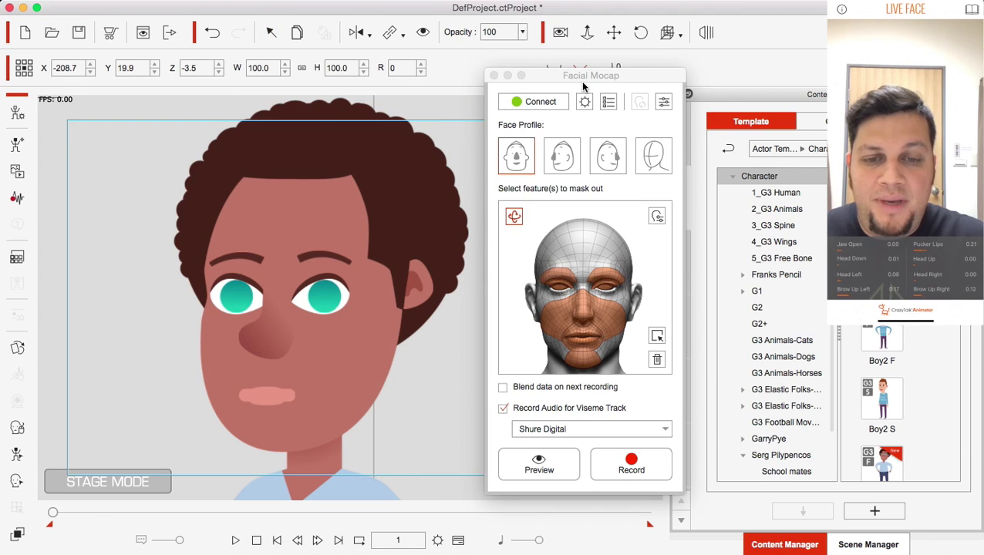
click(586, 77)
drag(586, 81, 577, 79)
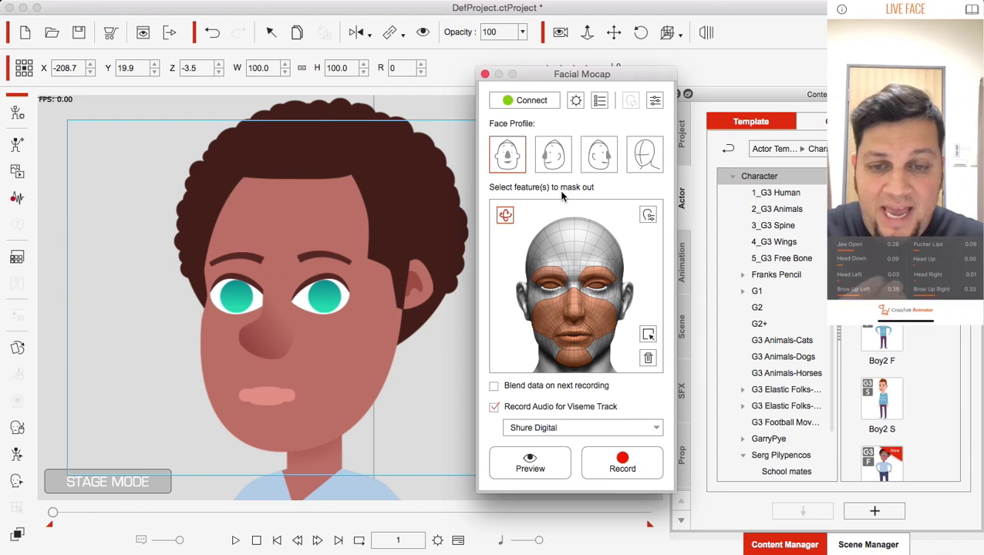
- Turn off Record Audio for Viseme Track, preview the live facial capture on the character and stop the preview
click(494, 407)
click(542, 470)
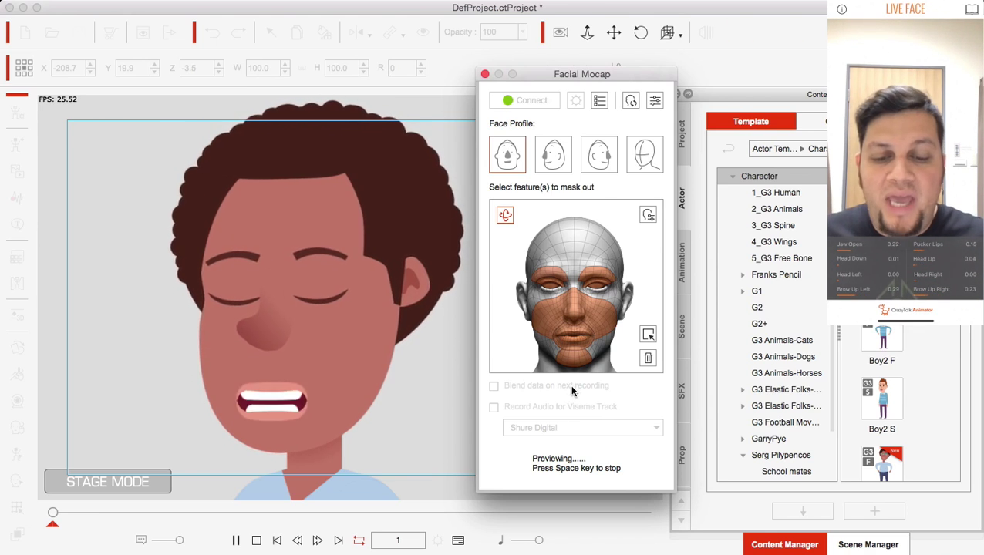
key(space)
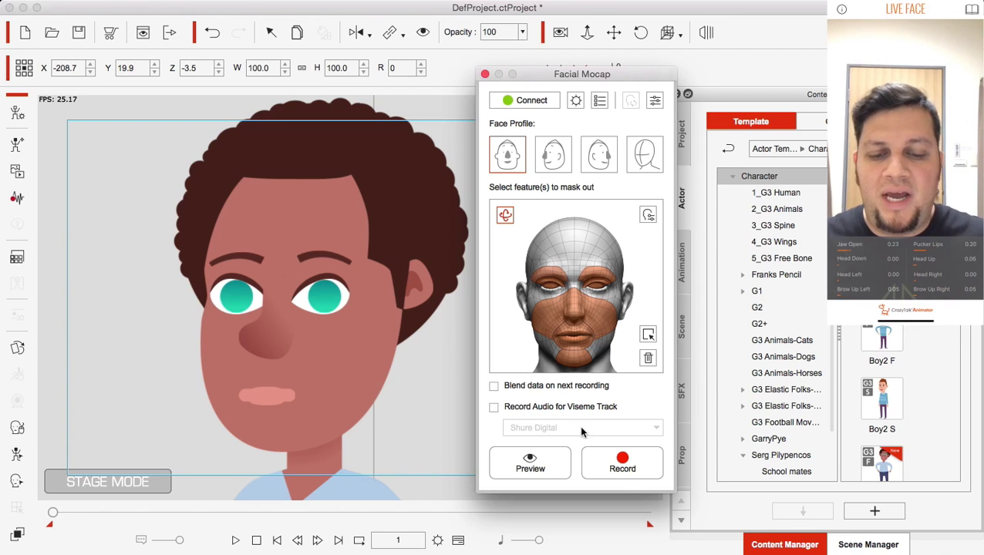
- Record a facial mocap take without audio, stopping at about frame 234
click(620, 463)
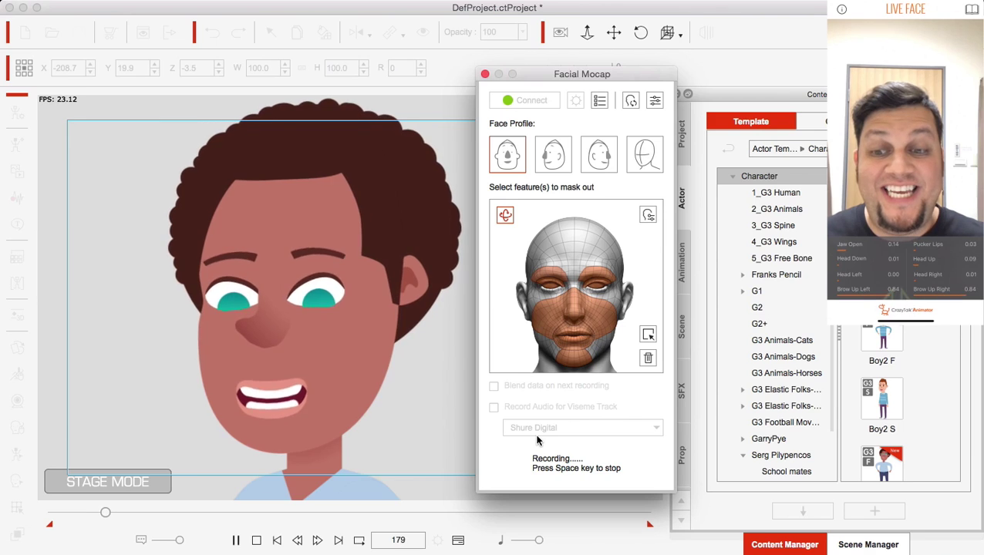
key(space)
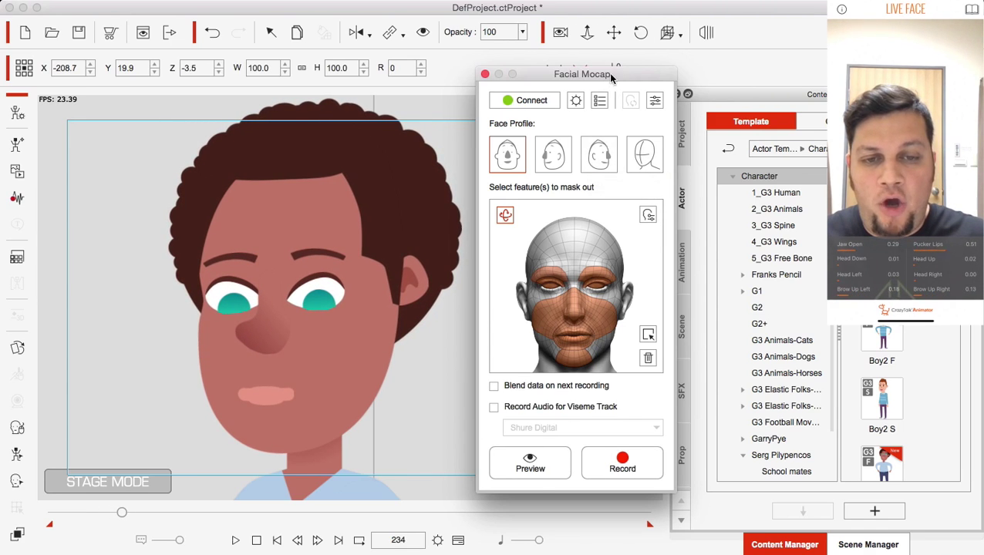
- Open the timeline and show the Face tracks of BOY3 template S with the whole Facial Mocap clip in view
drag(608, 72, 796, 10)
click(461, 542)
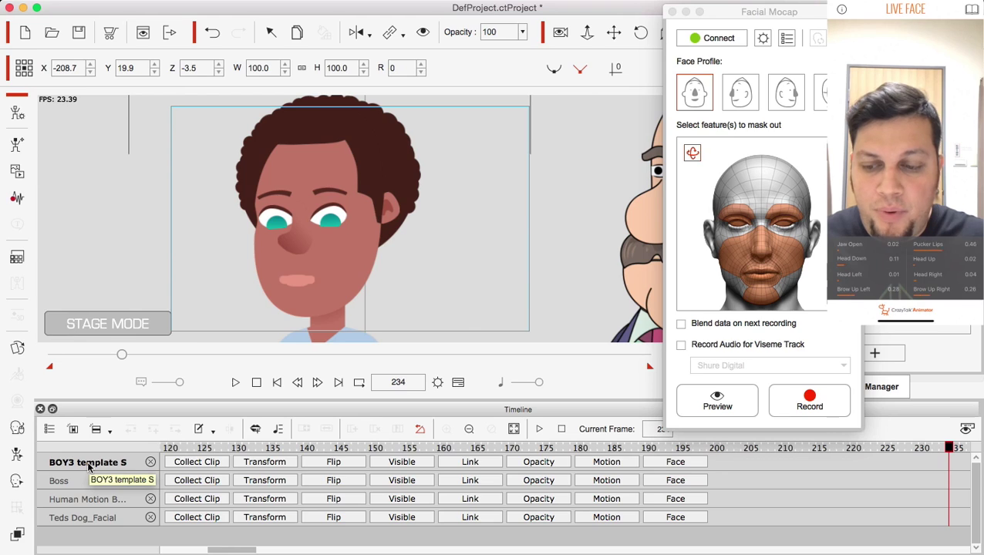
click(680, 465)
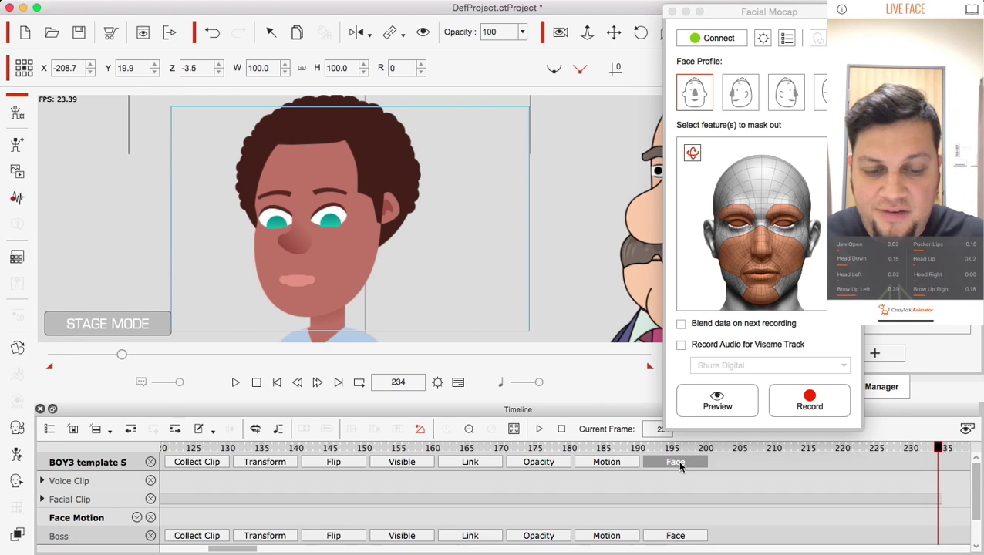
click(819, 500)
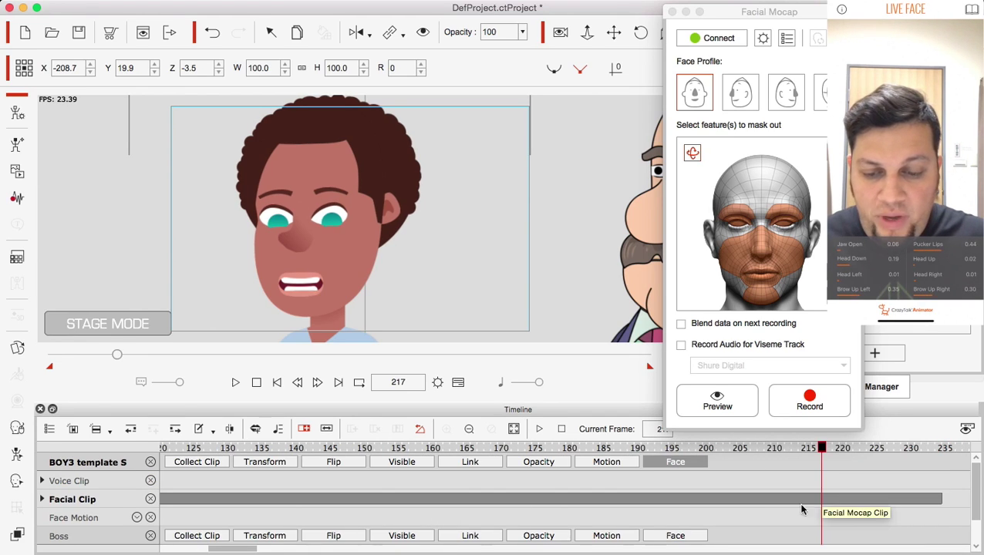
drag(235, 549, 330, 552)
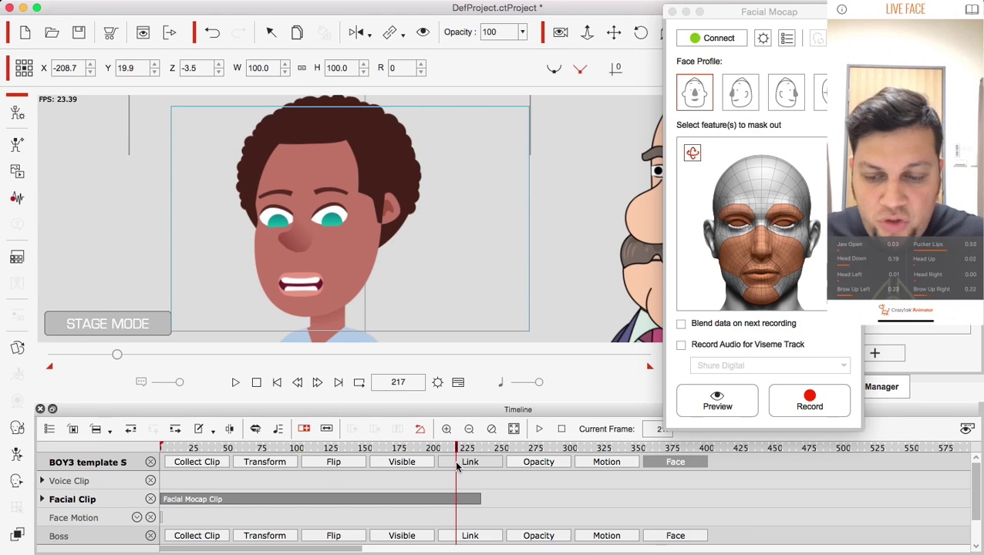
- Play back the recorded facial clip from the first frame and pause it
click(303, 499)
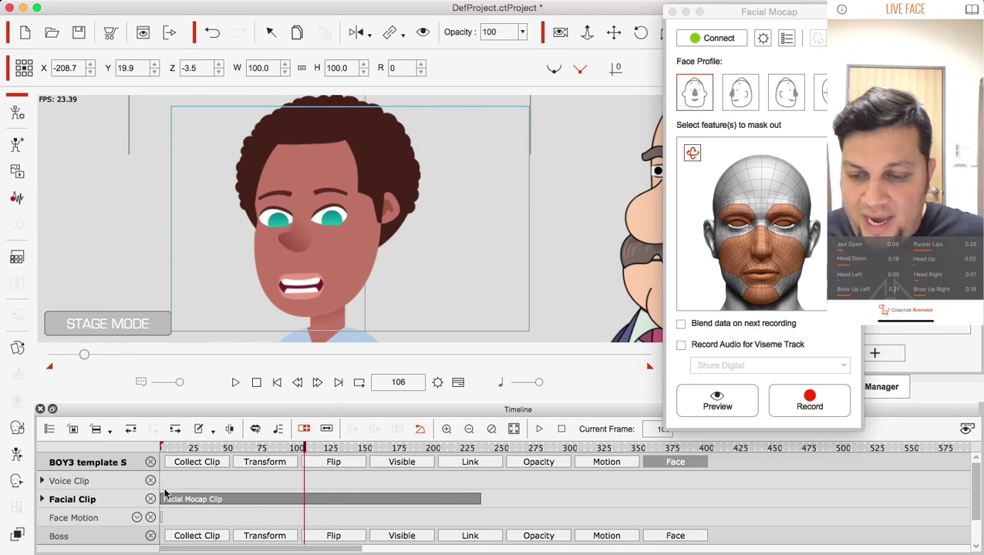
click(256, 383)
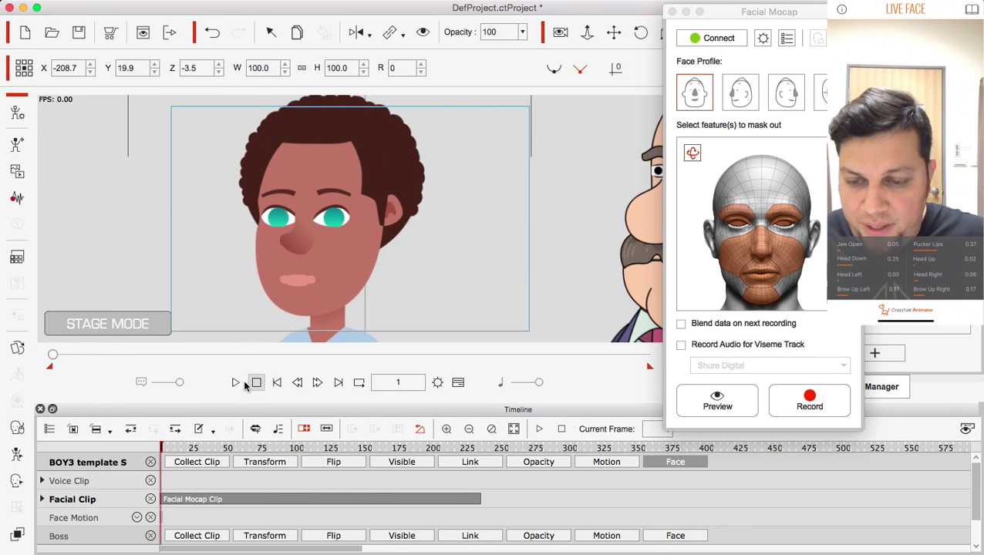
click(236, 383)
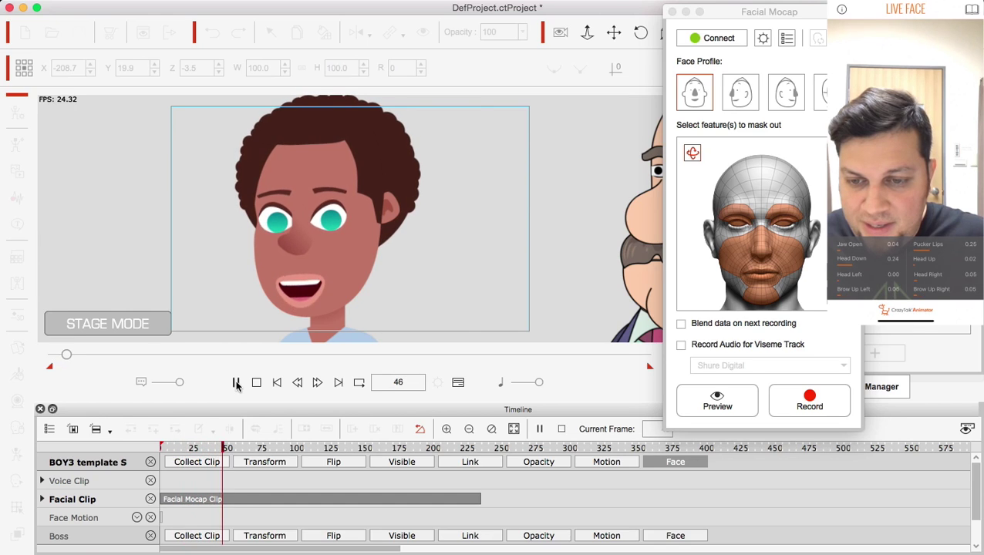
click(236, 384)
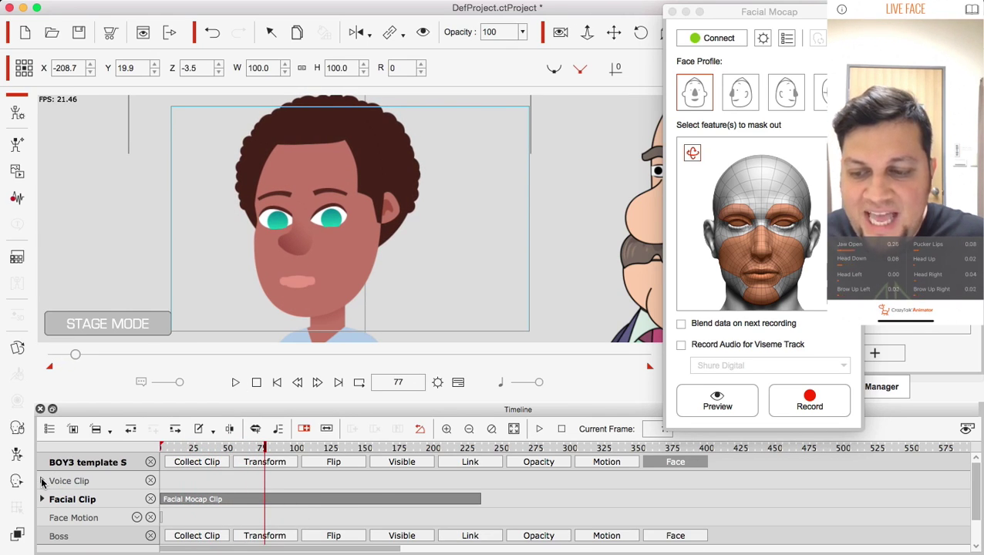
- Expand the Voice Clip track to examine its Voice and Lips rows, and return to the first frame
click(42, 481)
scroll(234, 504, down, 1)
scroll(233, 504, down, 2)
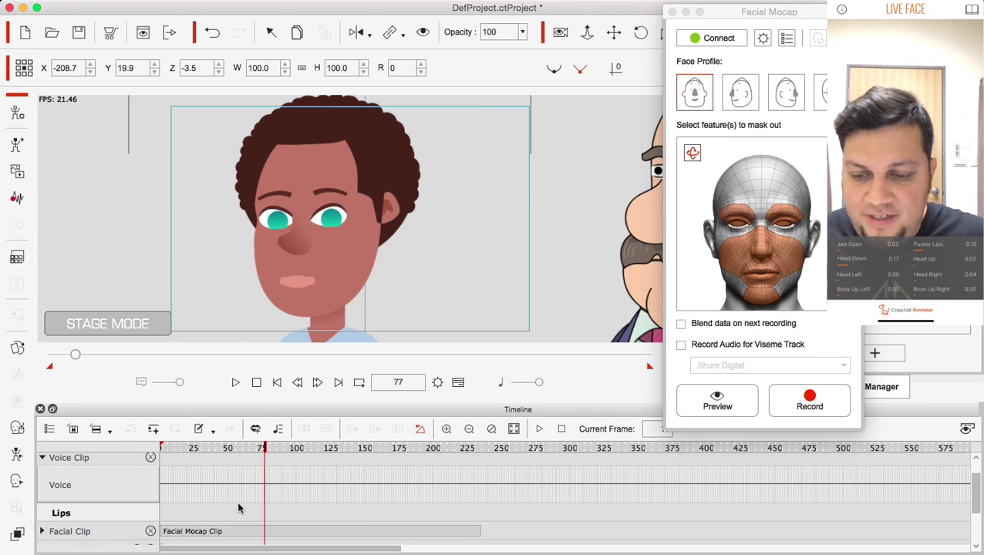
click(215, 532)
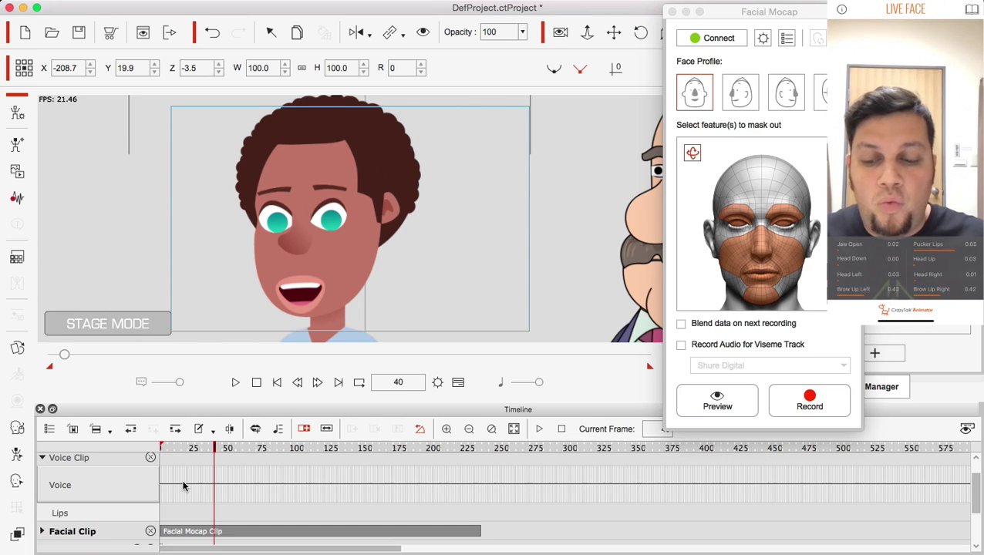
drag(217, 451, 161, 458)
click(256, 382)
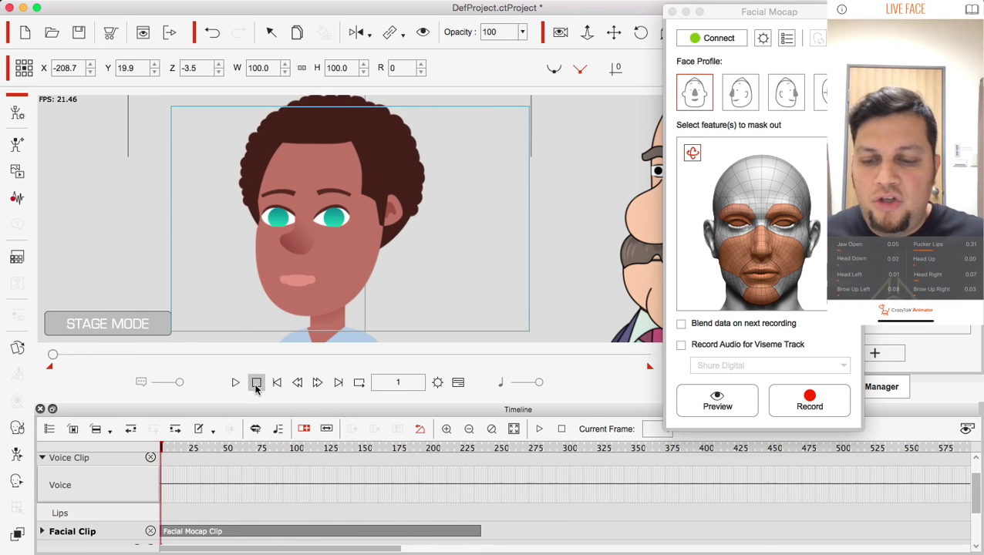
- Undo the silent facial mocap recording and return to the first frame with the Voice Clip track collapsed
click(283, 533)
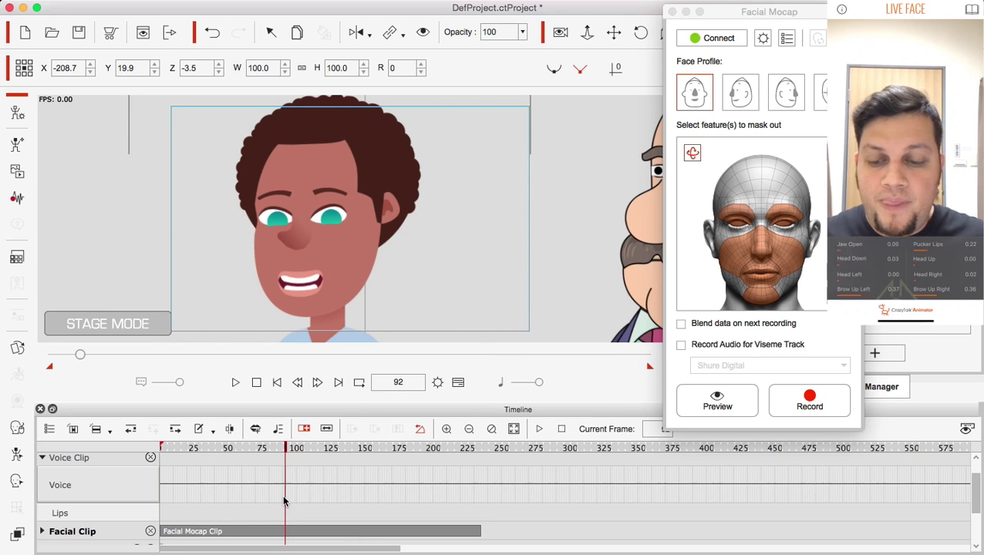
key(ctrl+z)
scroll(92, 485, up, 3)
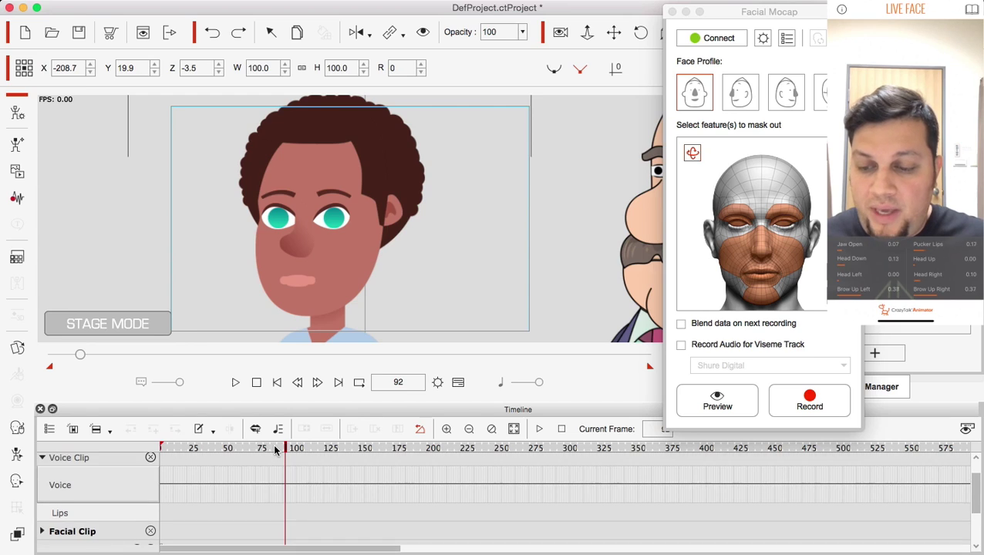
click(43, 465)
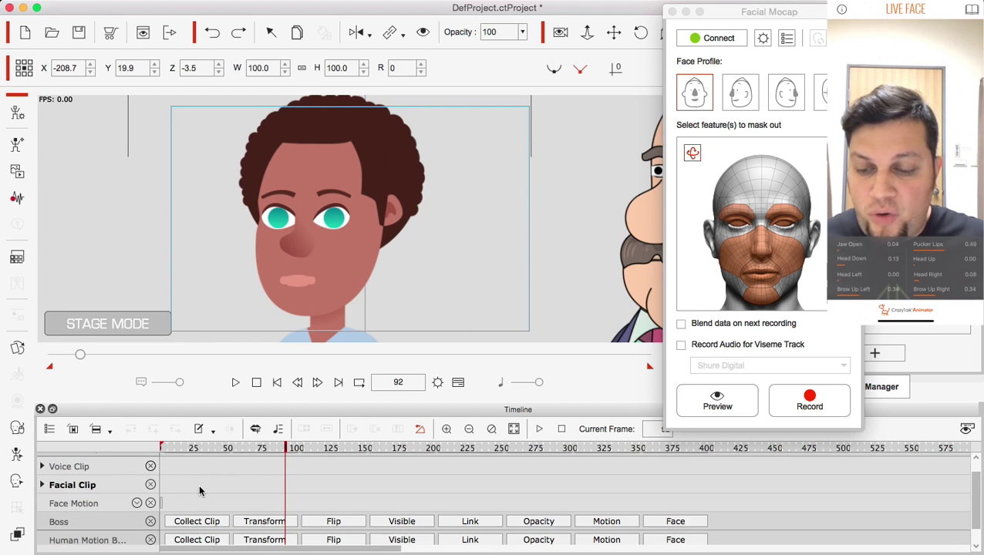
click(256, 382)
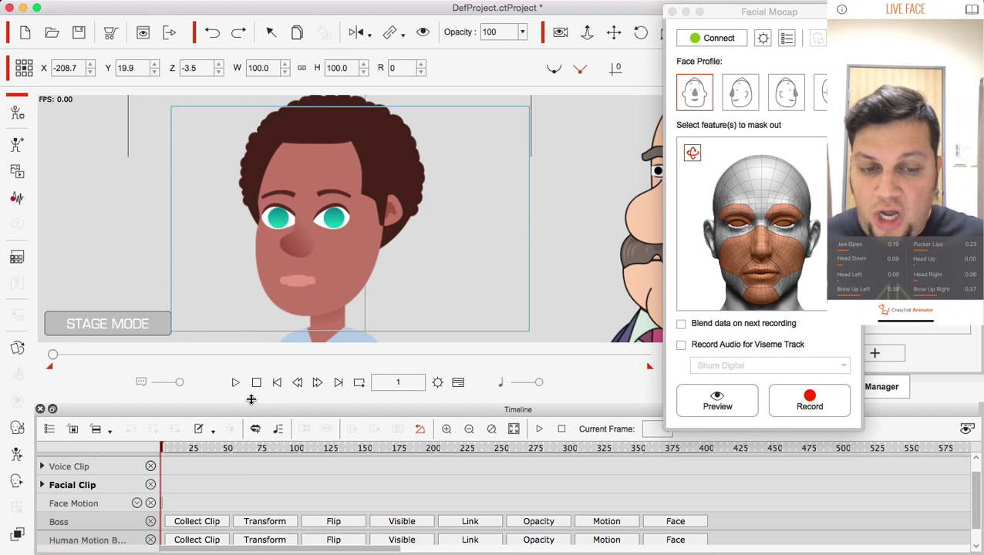
- Close the timeline and turn on Record Audio for Viseme Track, keeping Shure Digital as the audio input
drag(738, 12, 670, 13)
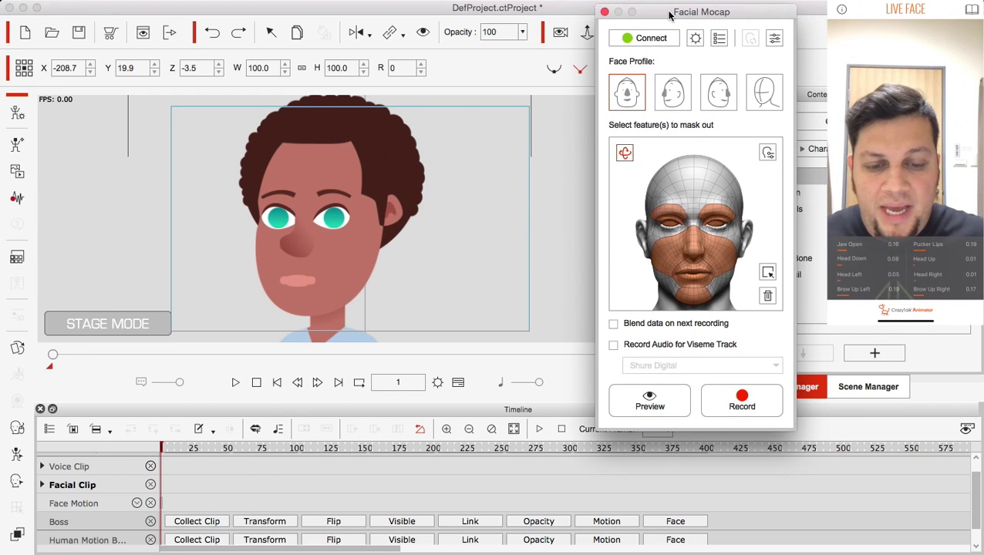
click(41, 410)
drag(663, 13, 605, 30)
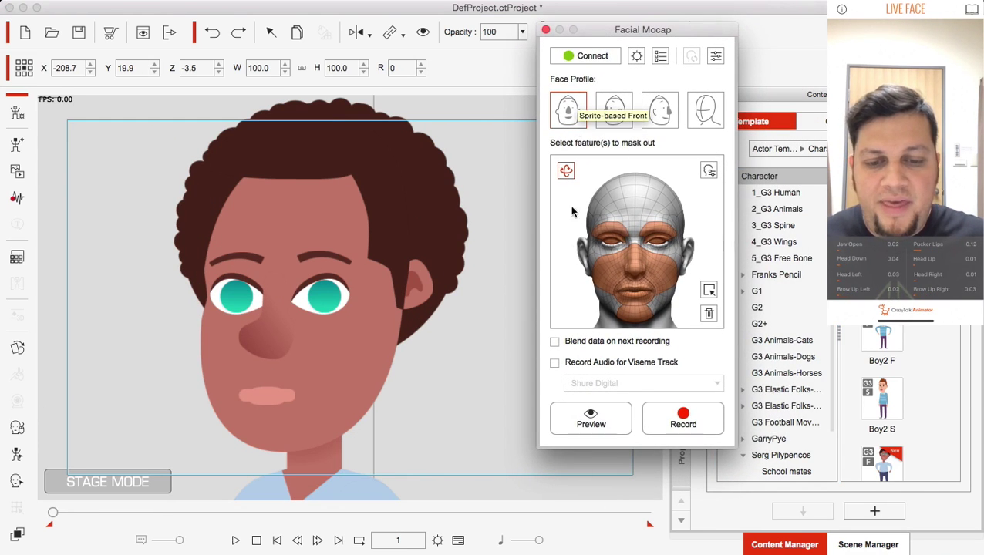
click(555, 363)
drag(650, 27, 615, 26)
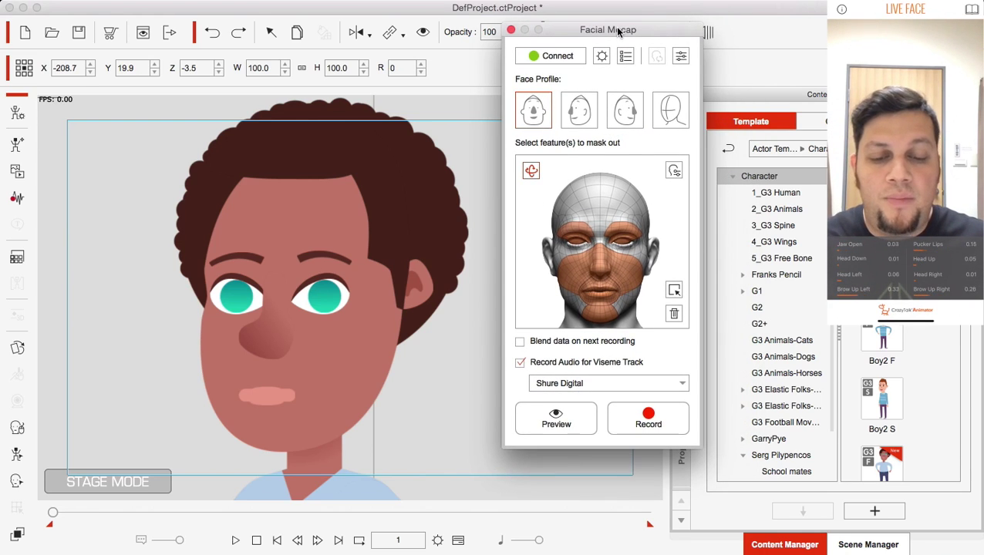
click(670, 382)
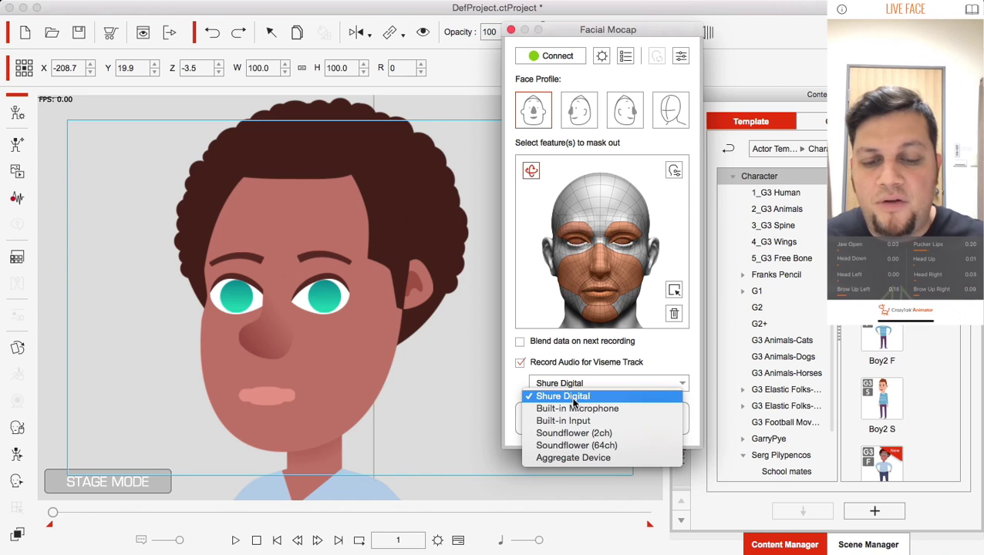
click(671, 360)
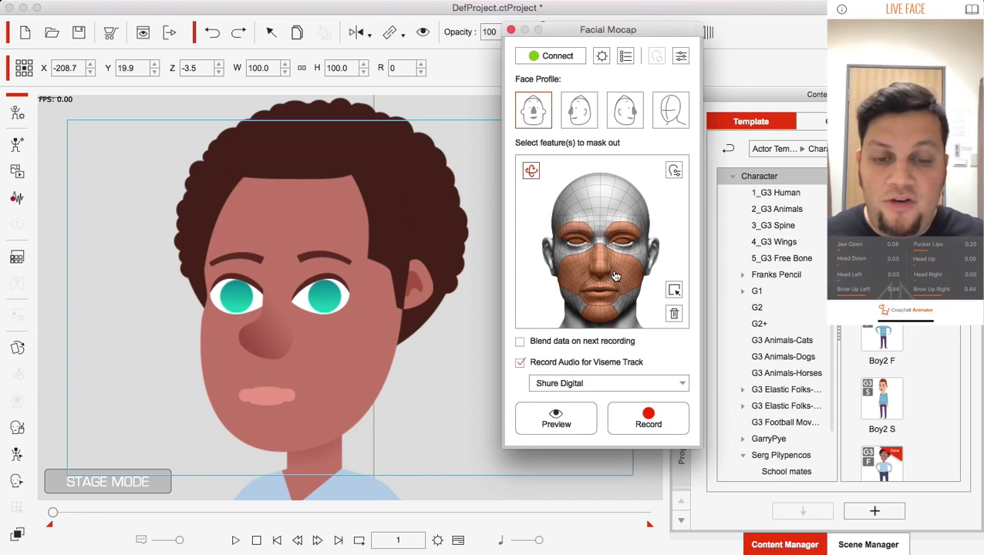
- Record a facial mocap take with audio, stopping at about frame 366, and close Facial Mocap
click(648, 421)
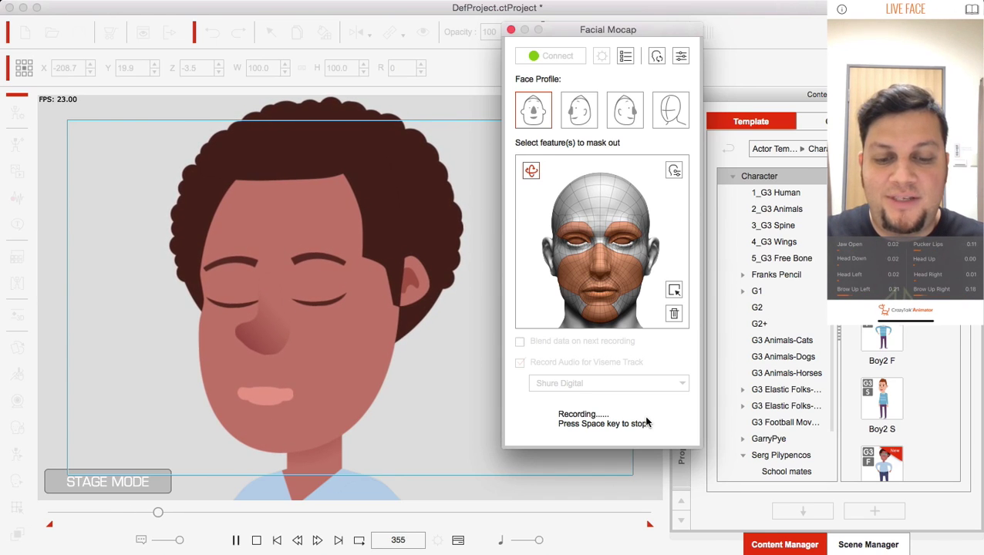
key(space)
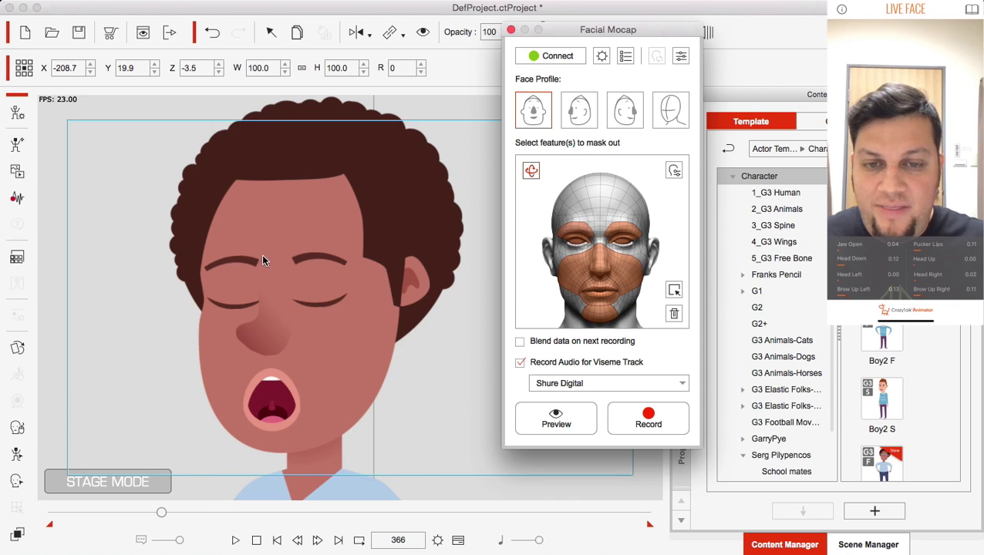
click(510, 30)
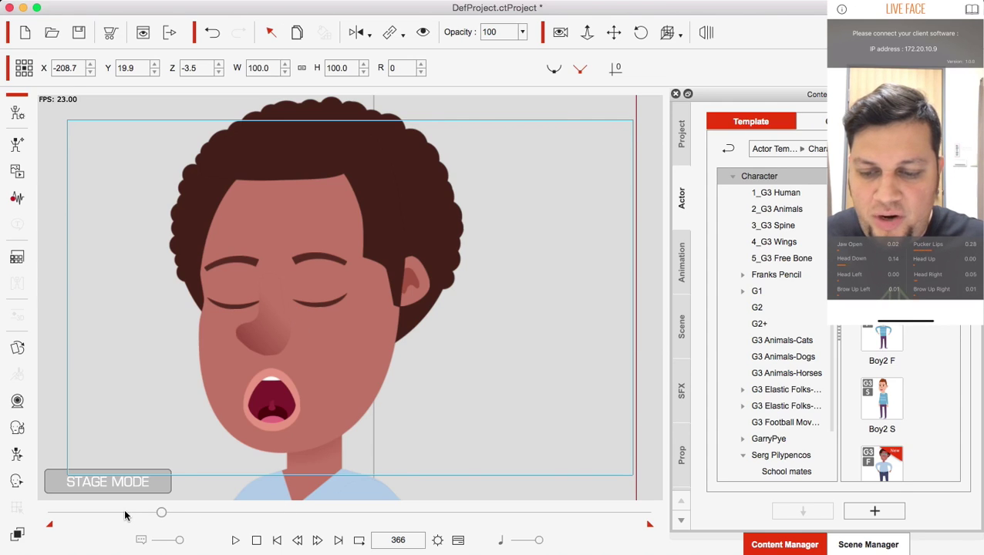
- Open the timeline and expand the character's Voice Clip track to examine the Voice waveform and Lips visemes up close
click(458, 542)
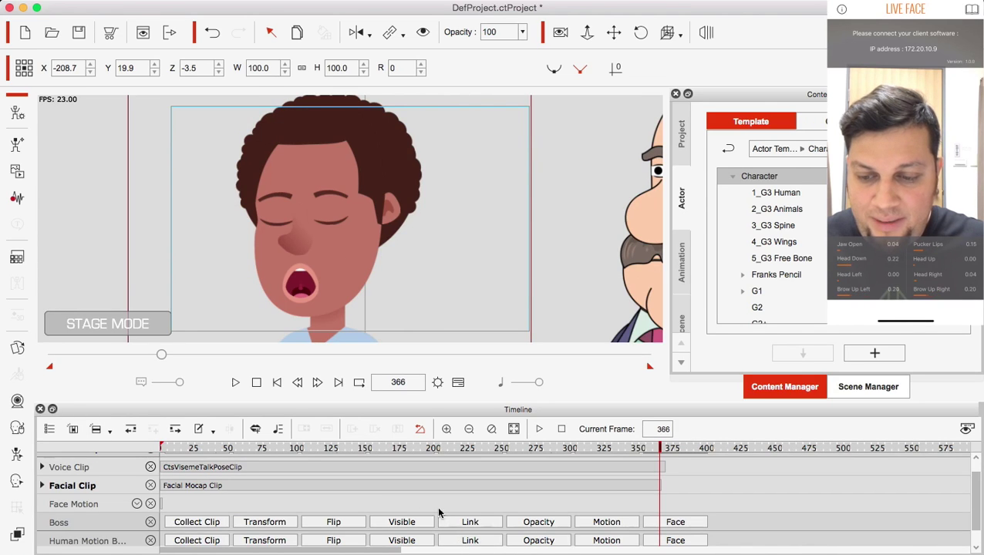
scroll(400, 487, up, 1)
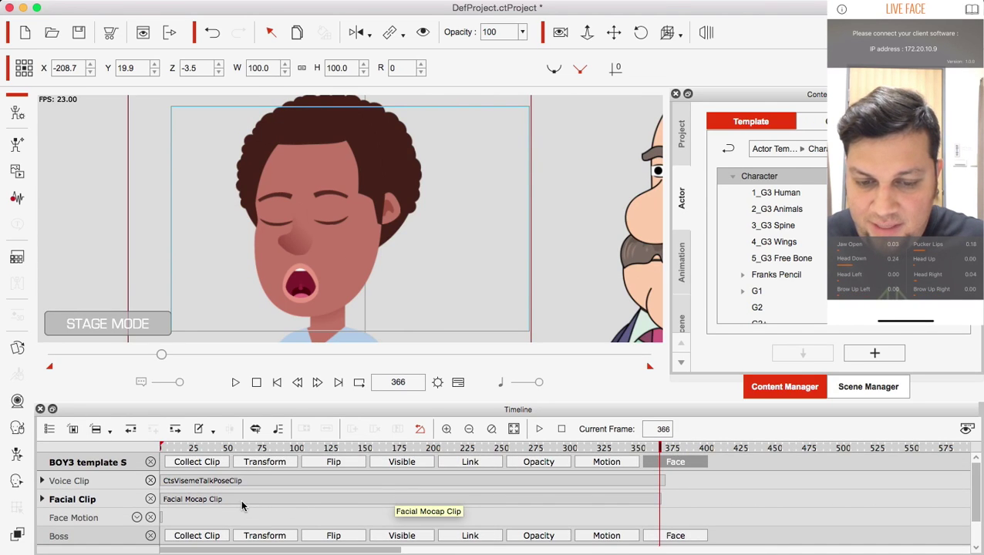
click(42, 481)
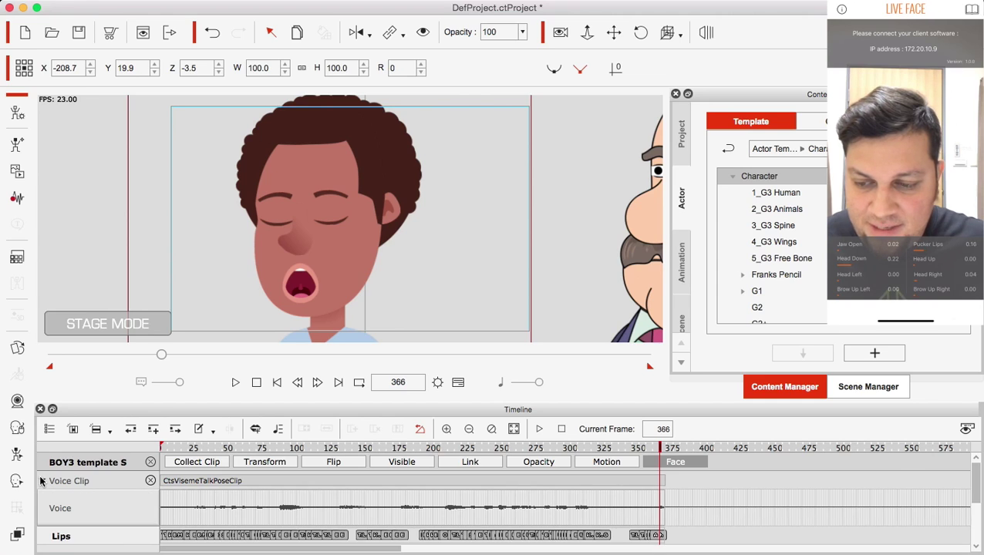
click(242, 514)
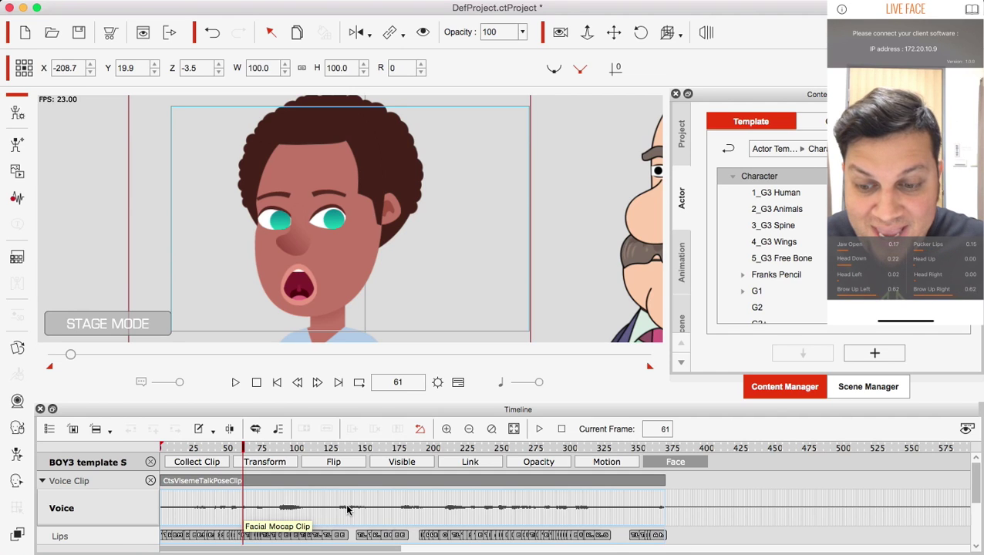
click(447, 428)
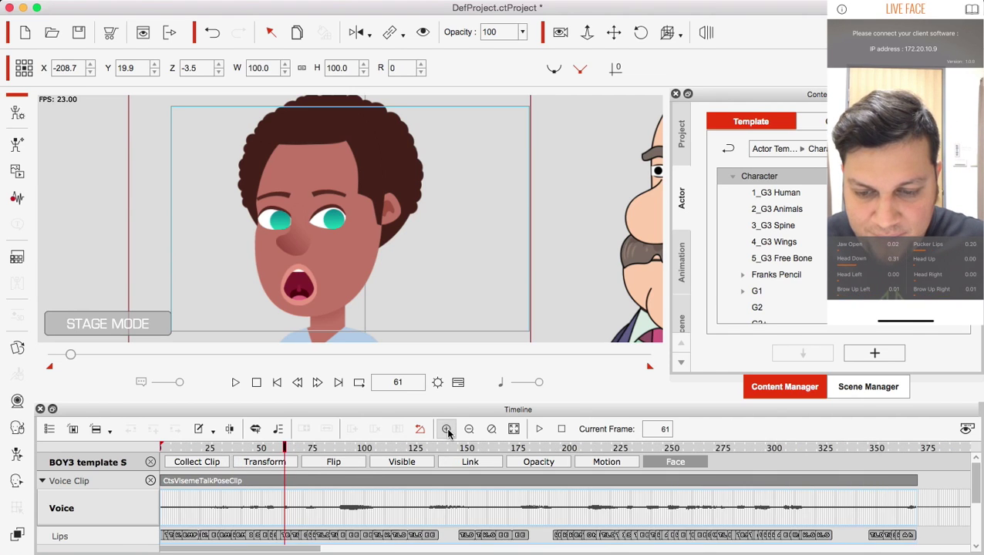
click(447, 429)
click(447, 429)
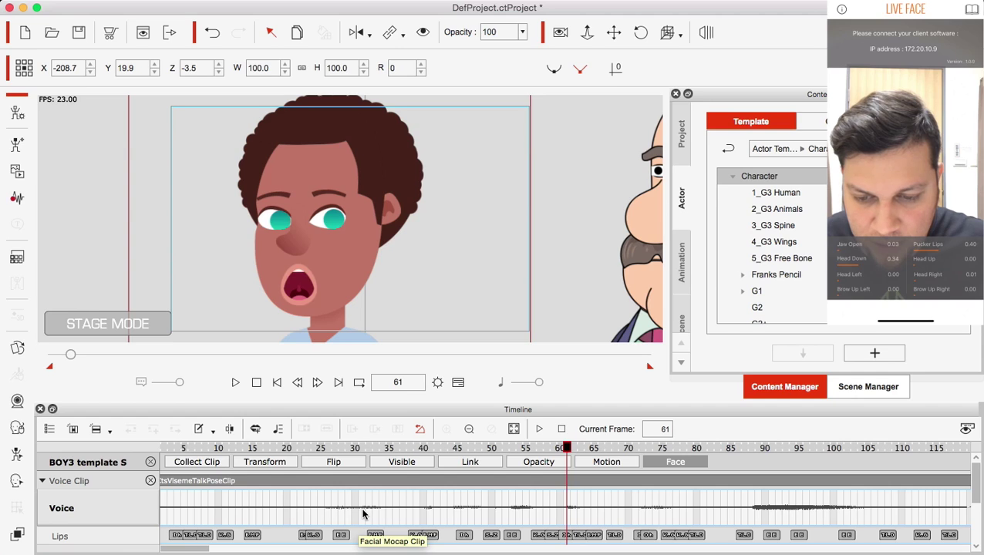
- Play back the recorded facial take with audio from about frame 8 to about frame 325
click(359, 449)
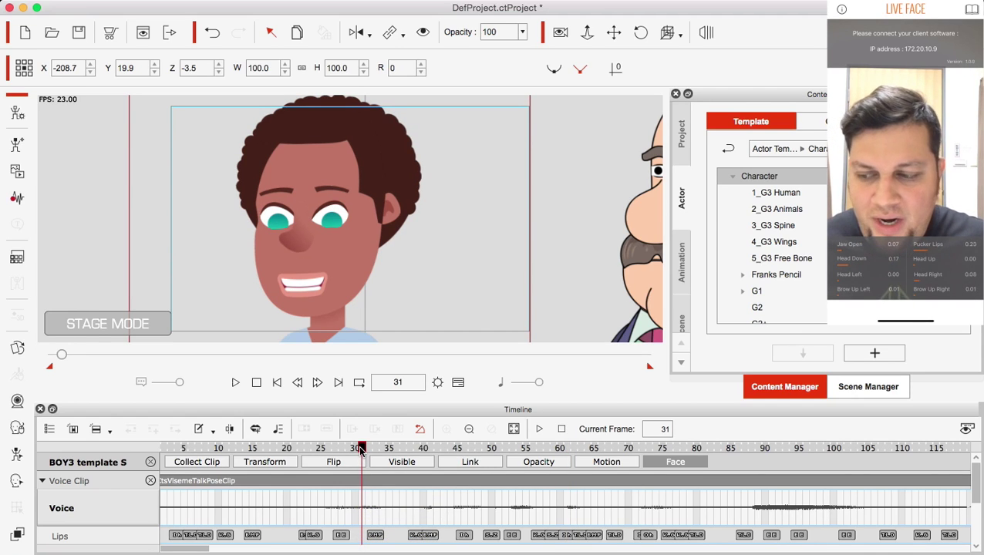
key(XF86AudioRaiseVolume)
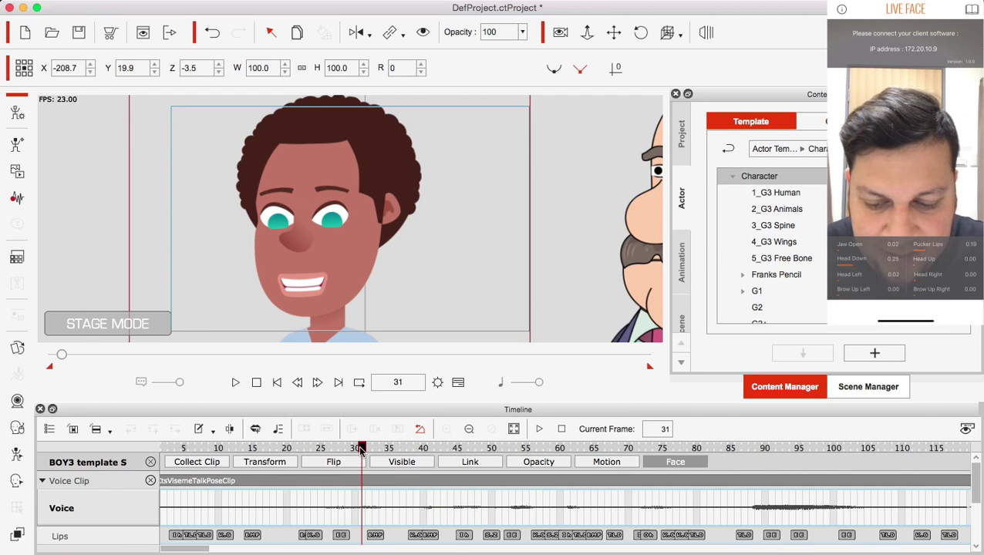
drag(362, 452, 205, 452)
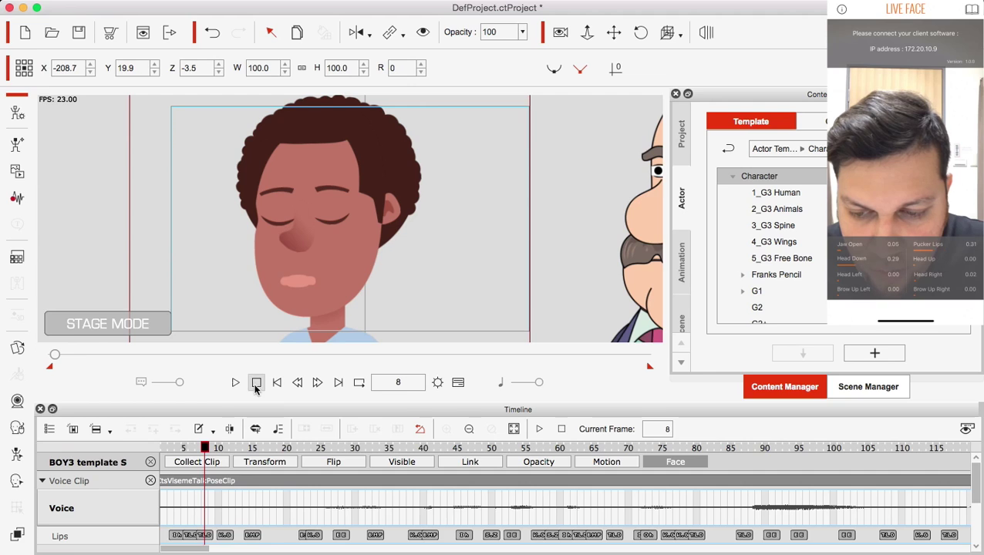
click(235, 383)
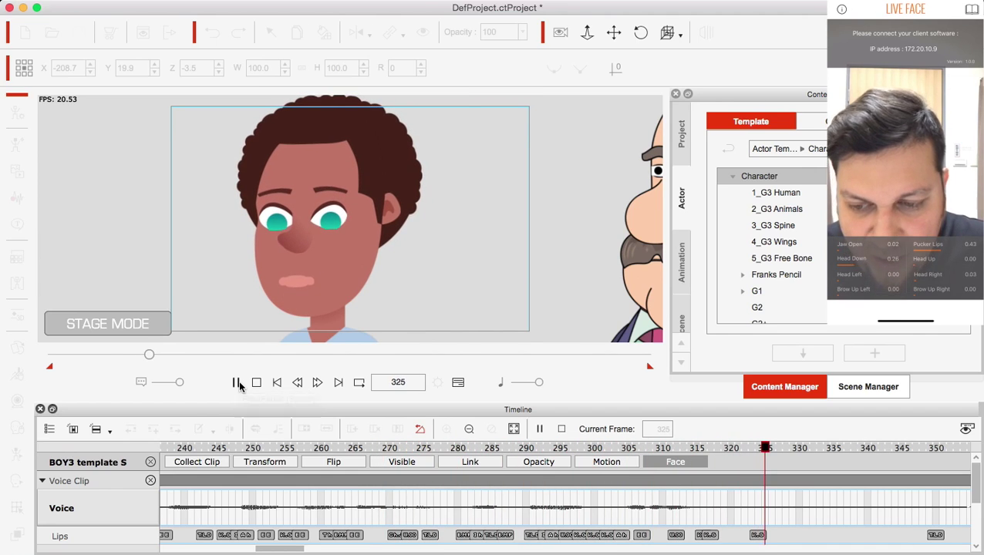
click(236, 383)
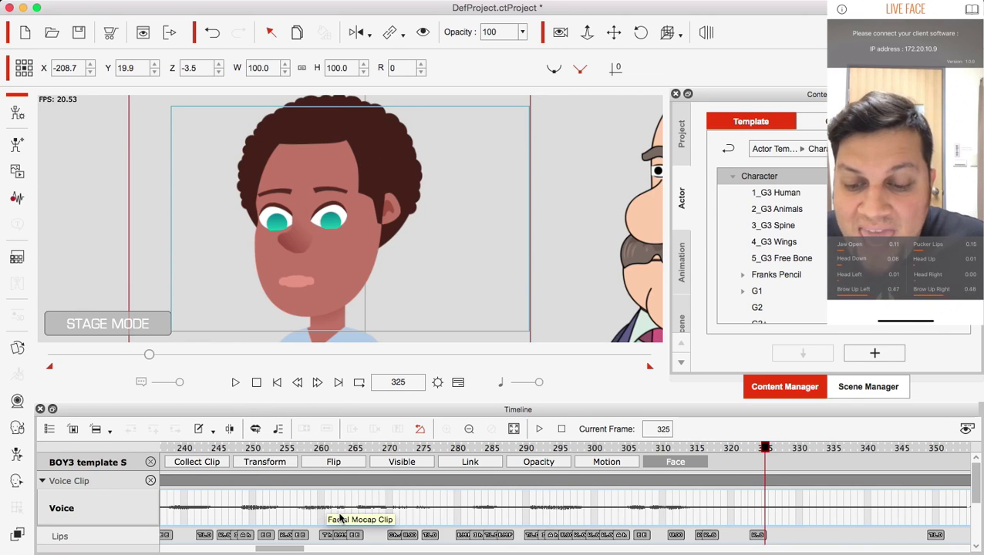
- Examine individual visemes in the Lips track between about frames 263 and 281 against the character's mouth shapes
click(341, 542)
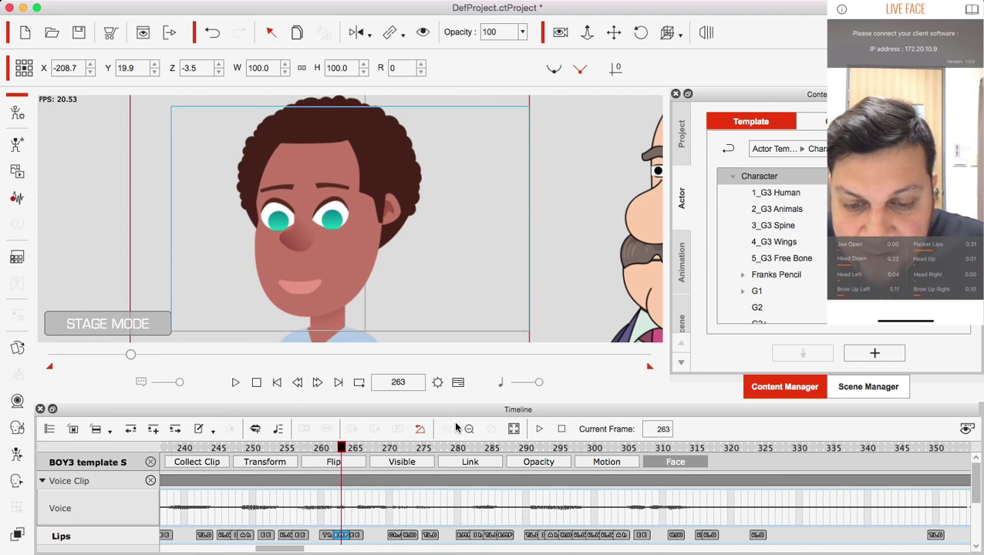
drag(302, 548, 301, 548)
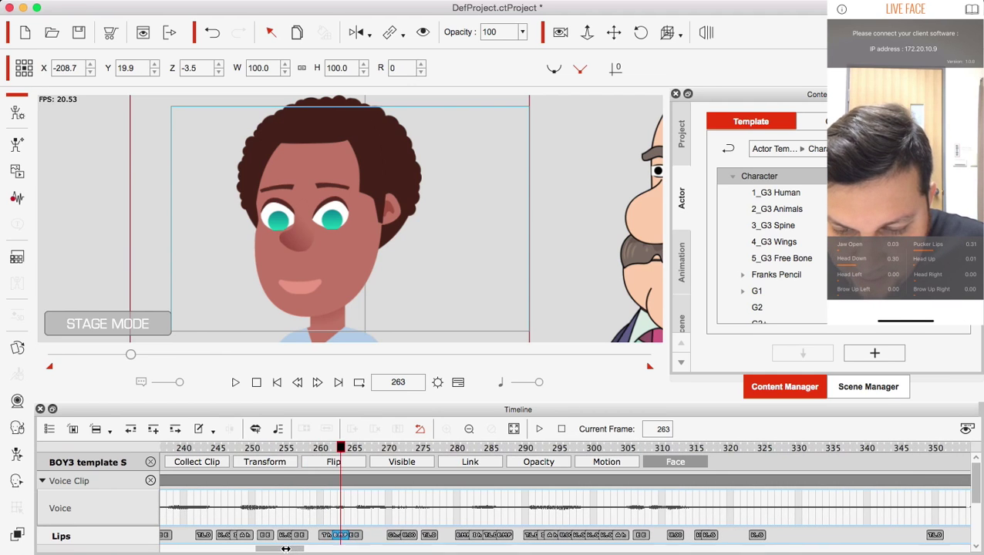
click(329, 540)
click(354, 536)
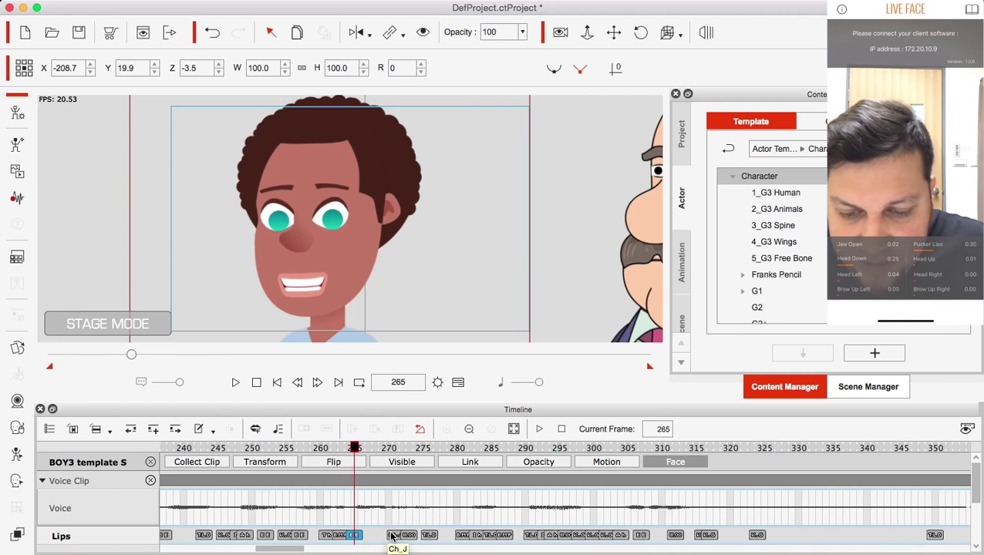
click(396, 536)
click(407, 536)
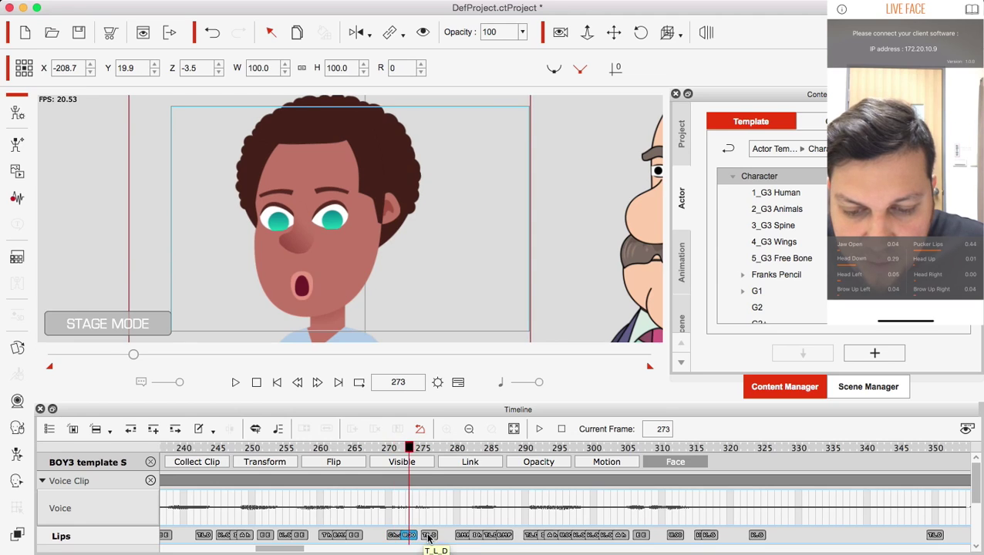
click(429, 537)
click(462, 537)
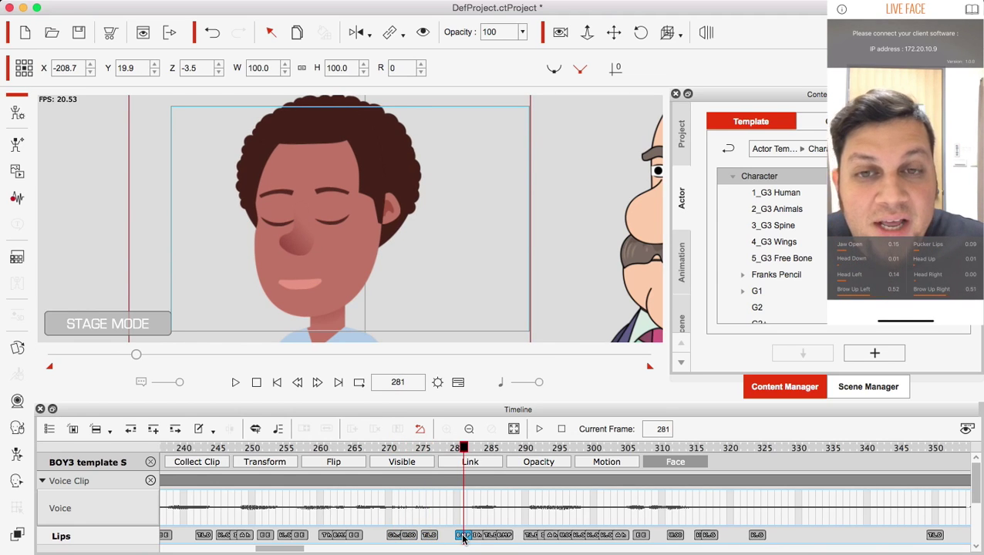
- Open the Lips Editor for the W_OO viseme at frame 273 and set its Expressiveness to 76
click(413, 536)
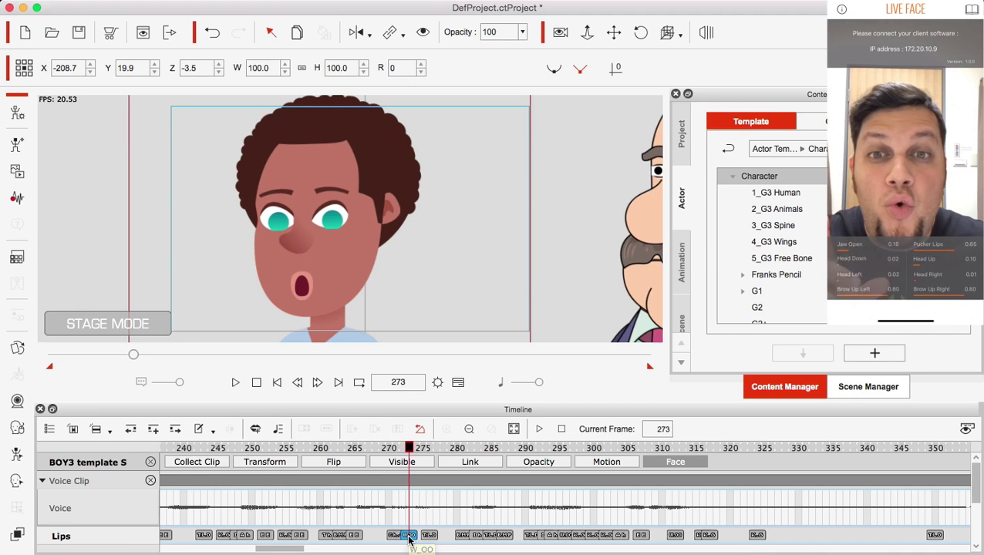
double_click(409, 538)
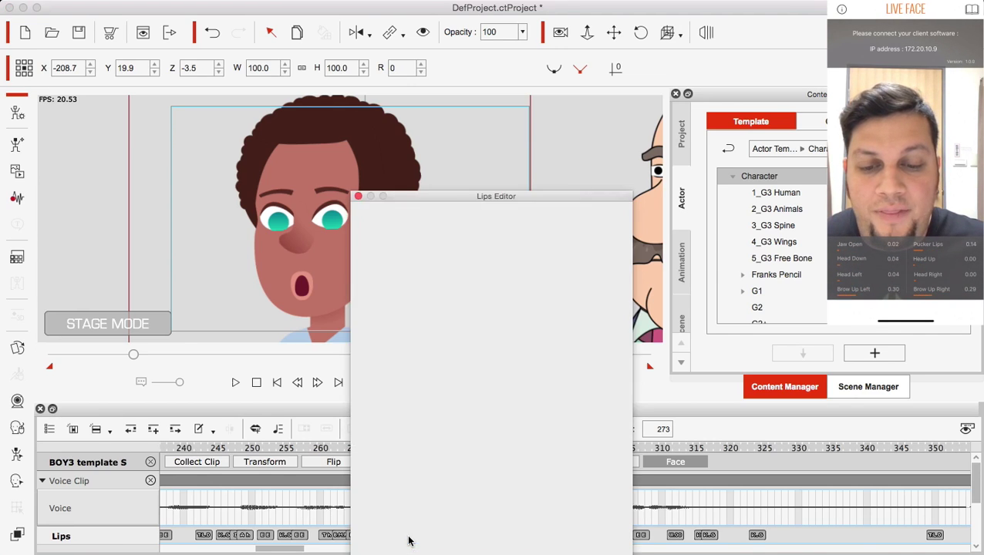
drag(502, 194, 606, 115)
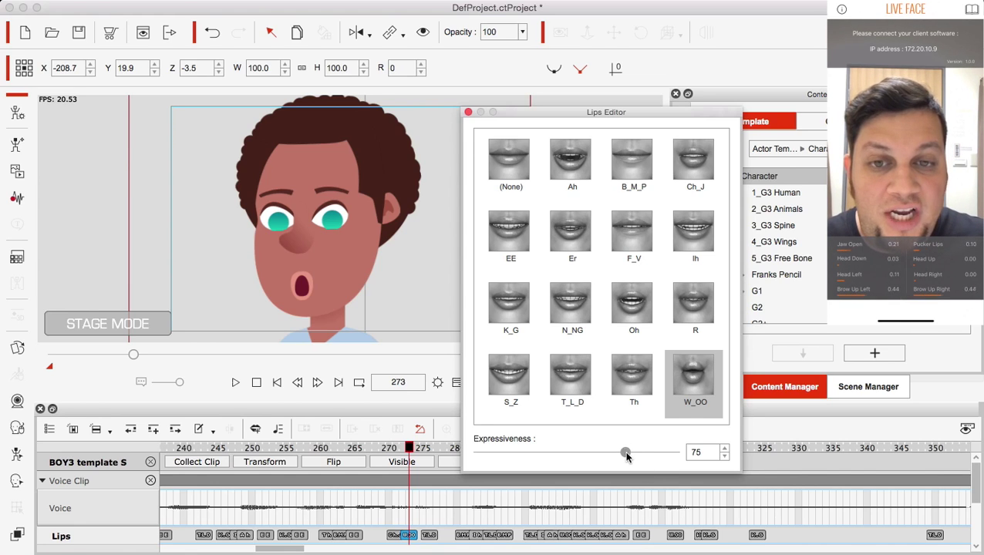
drag(689, 455, 621, 455)
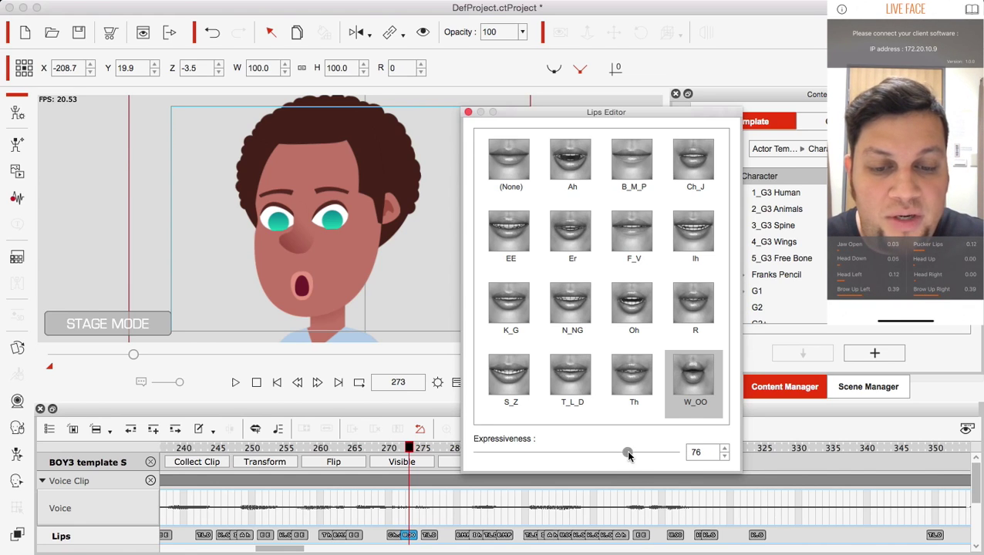
- Preview several mouth shapes for the viseme at frame 273, including EE, Er, Ah and Oh, and change it to K_G
click(507, 243)
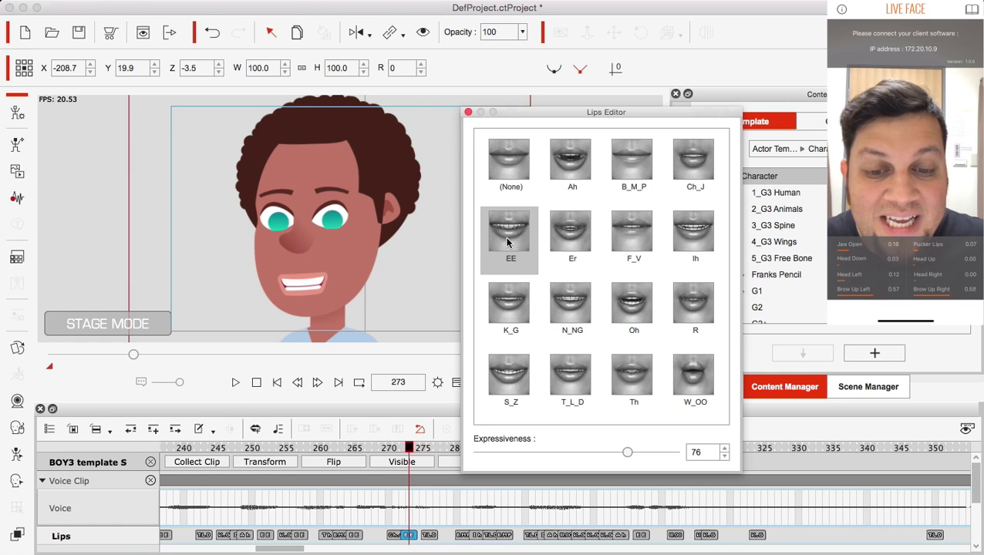
click(575, 235)
click(563, 165)
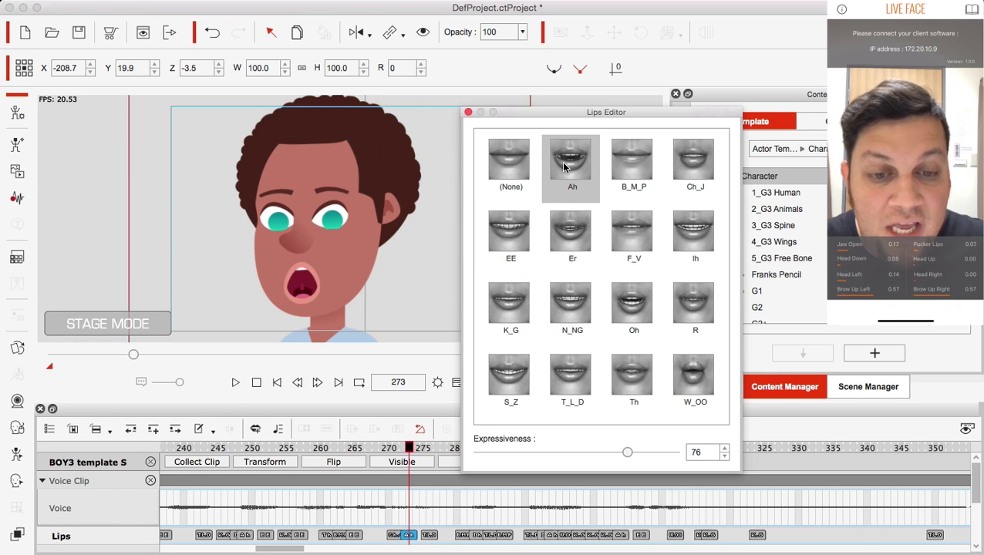
click(634, 313)
click(693, 379)
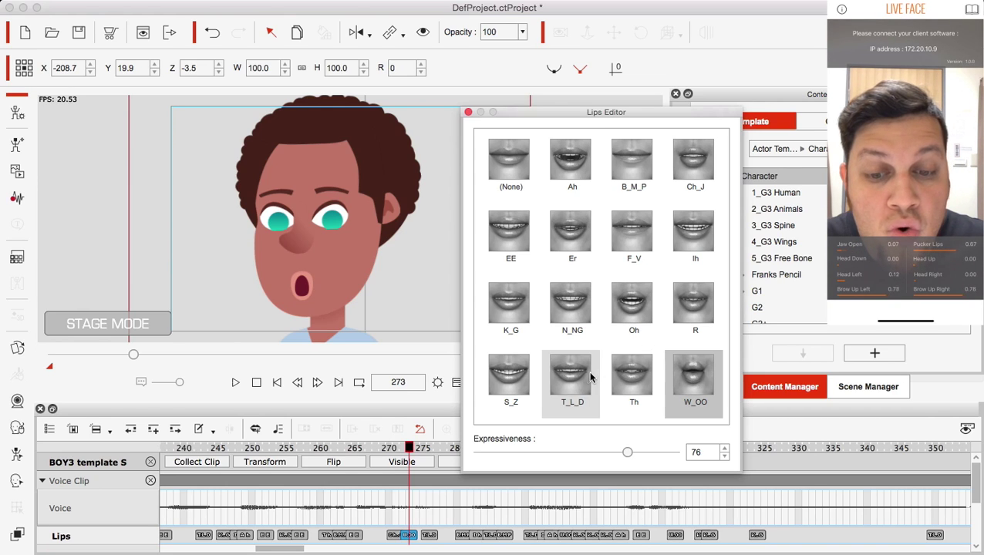
click(505, 240)
click(515, 303)
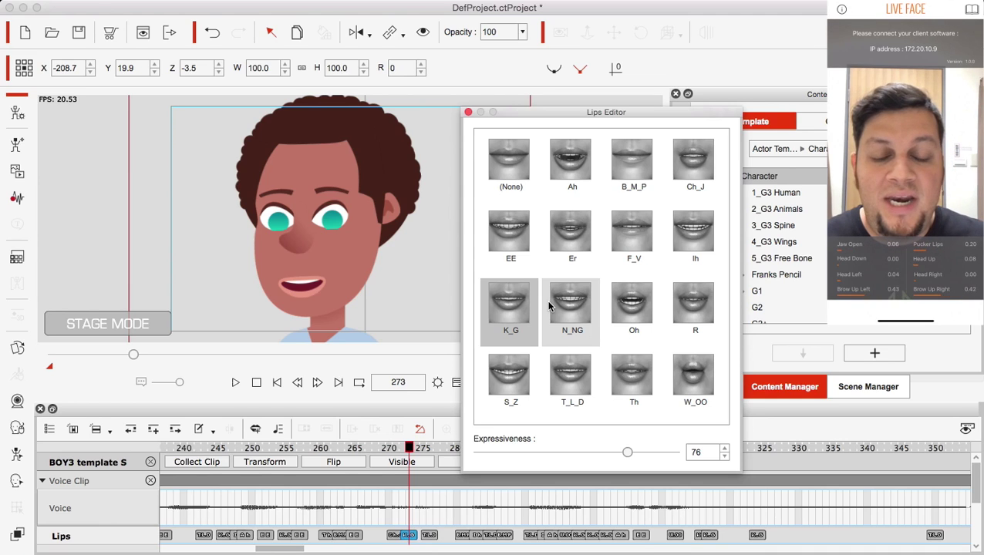
click(467, 113)
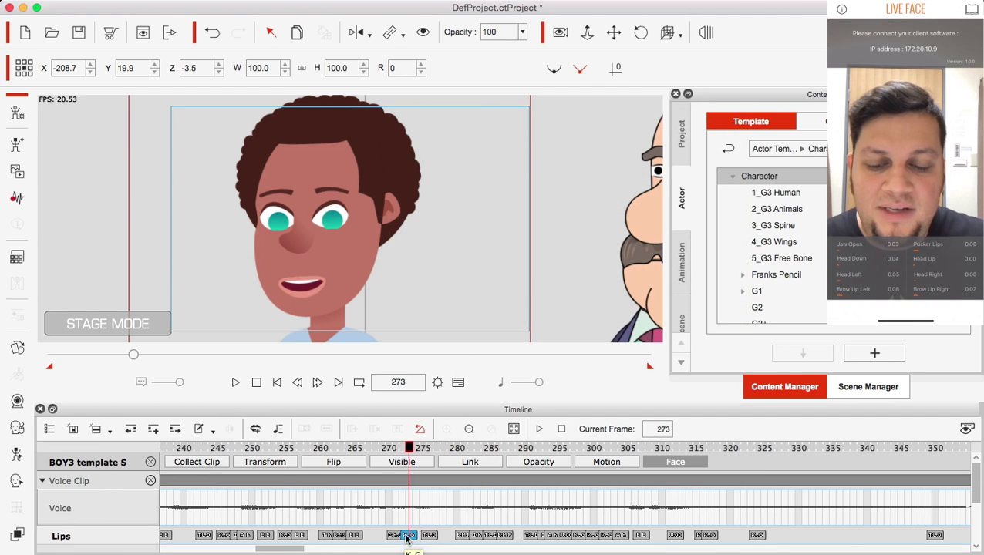
- Move the Ch_J viseme in the Lips track back to about frame 266 and the K_G viseme to about frame 270
click(396, 536)
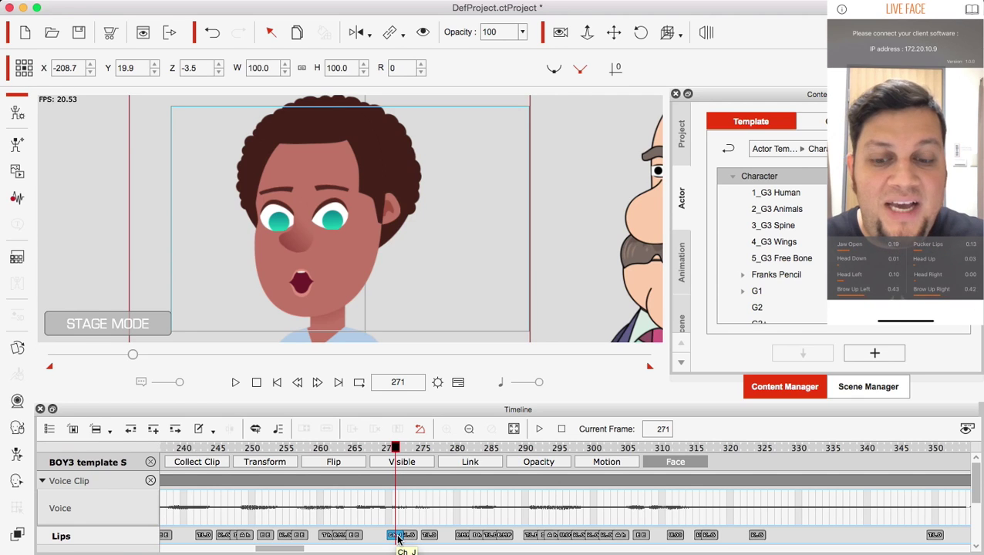
mouse_move(398, 539)
mouse_down()
mouse_move(356, 537)
mouse_move(387, 537)
mouse_up()
right_click(357, 539)
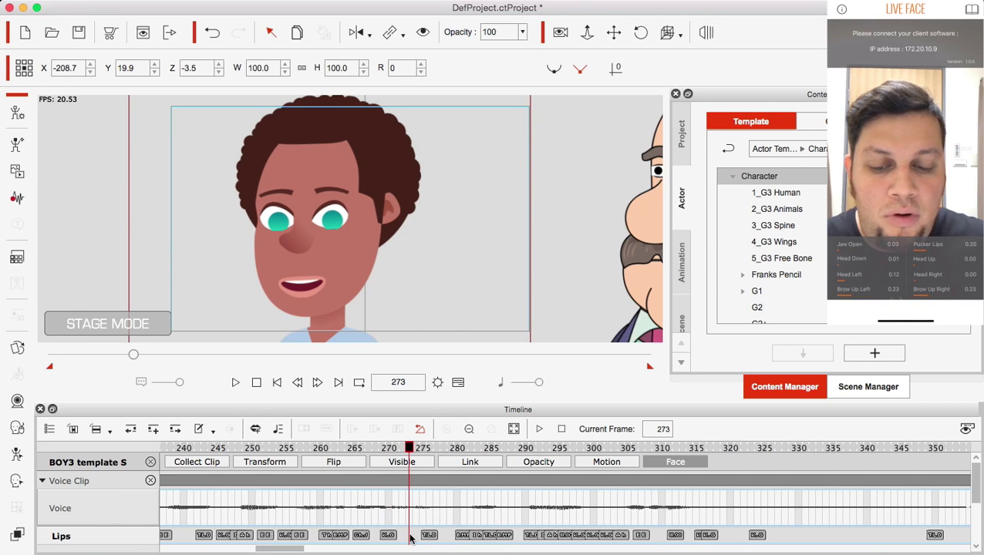
- Add an Ah viseme at frame 273 of the Lips track with Expressiveness 69
double_click(411, 538)
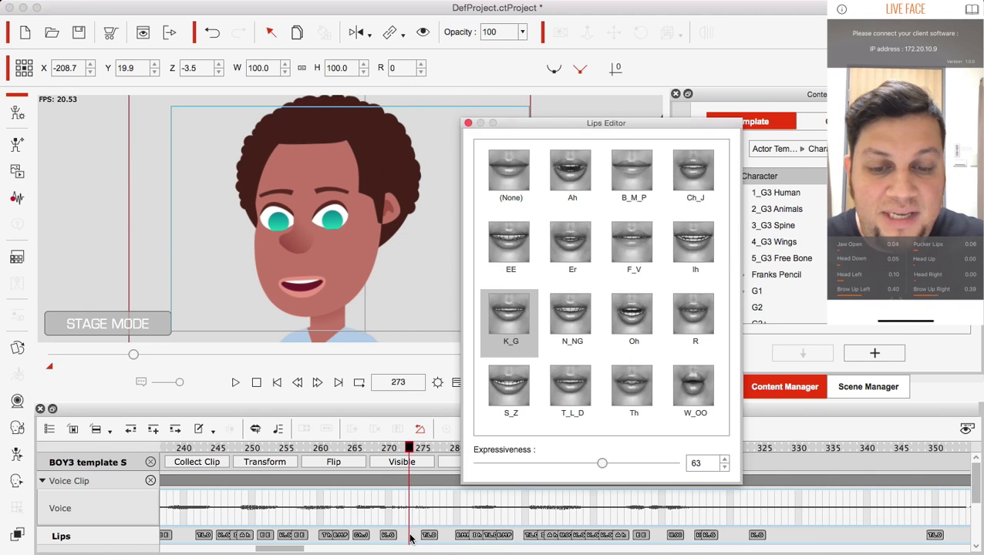
click(565, 175)
drag(602, 462, 630, 462)
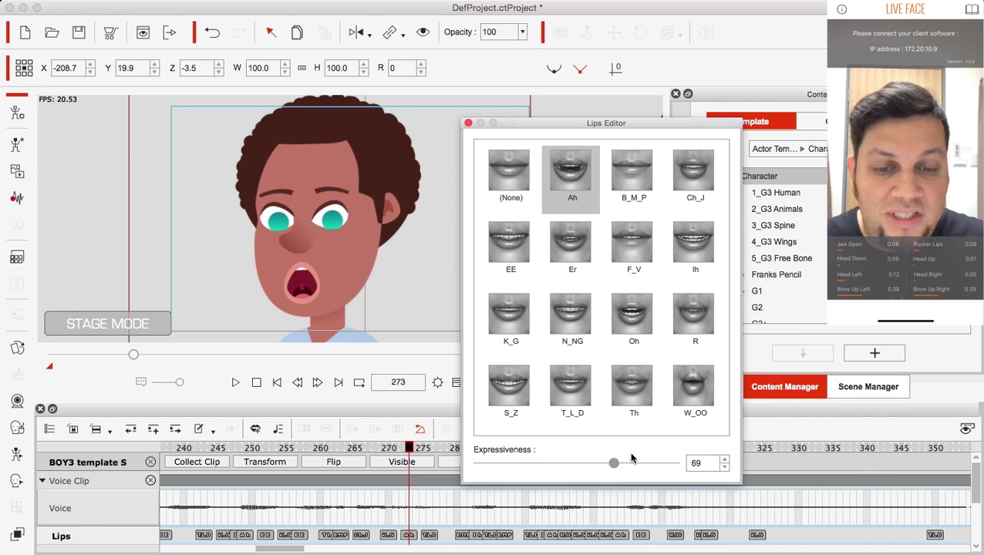
click(468, 123)
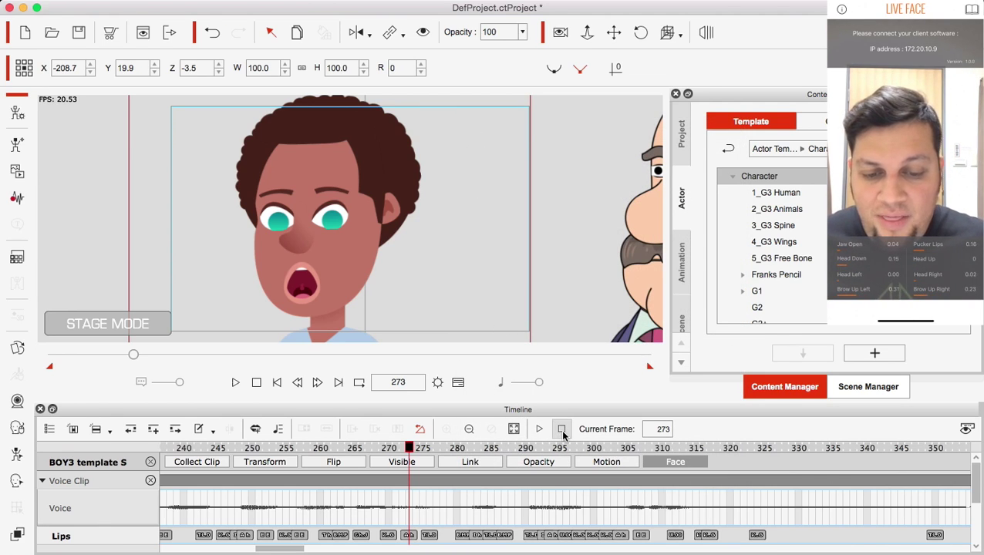
- Examine the whole take in the timeline from the first frame, comparing the Facial Mocap Clip with the Voice and Lips tracks
click(561, 428)
click(469, 430)
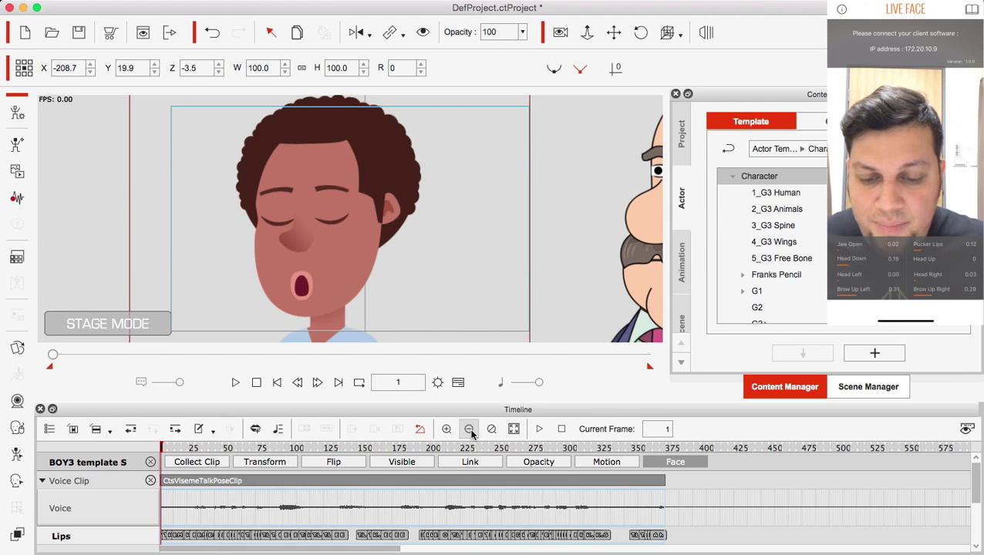
click(470, 430)
click(445, 430)
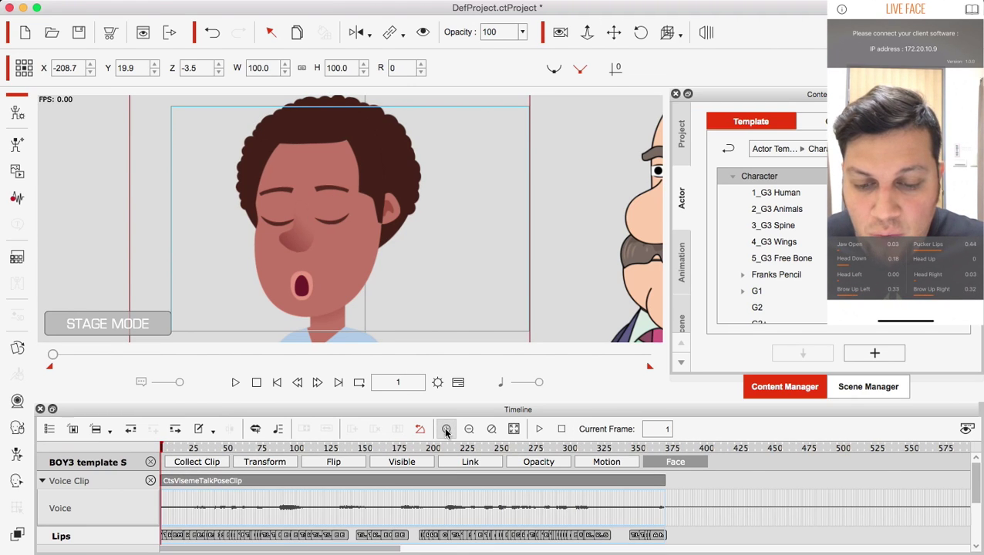
scroll(399, 528, down, 1)
scroll(396, 531, down, 1)
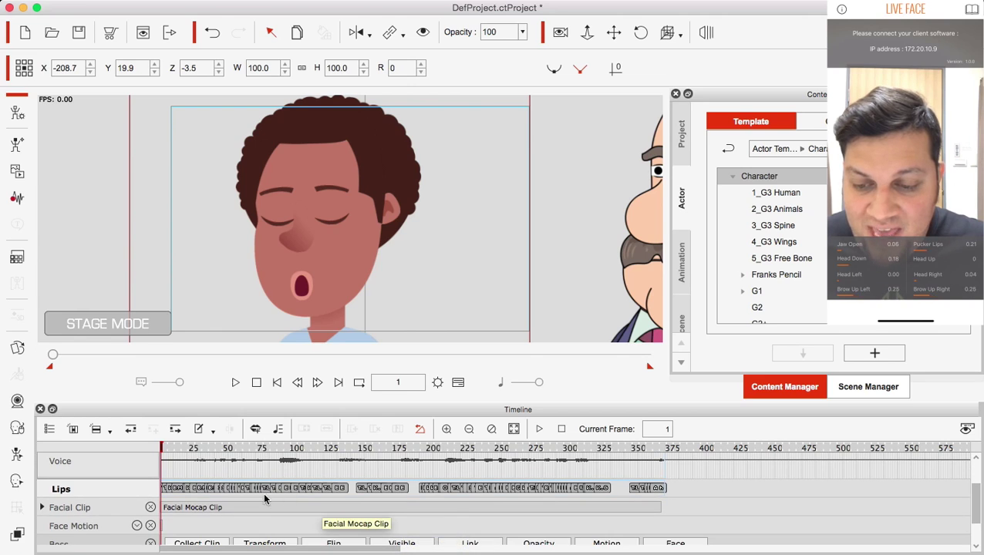
click(207, 507)
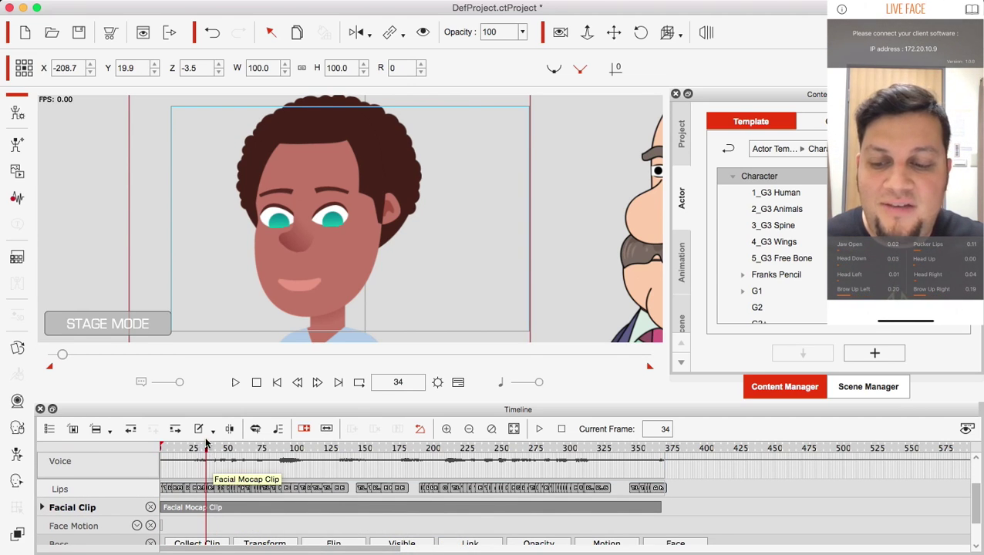
drag(207, 456, 343, 454)
scroll(278, 473, up, 1)
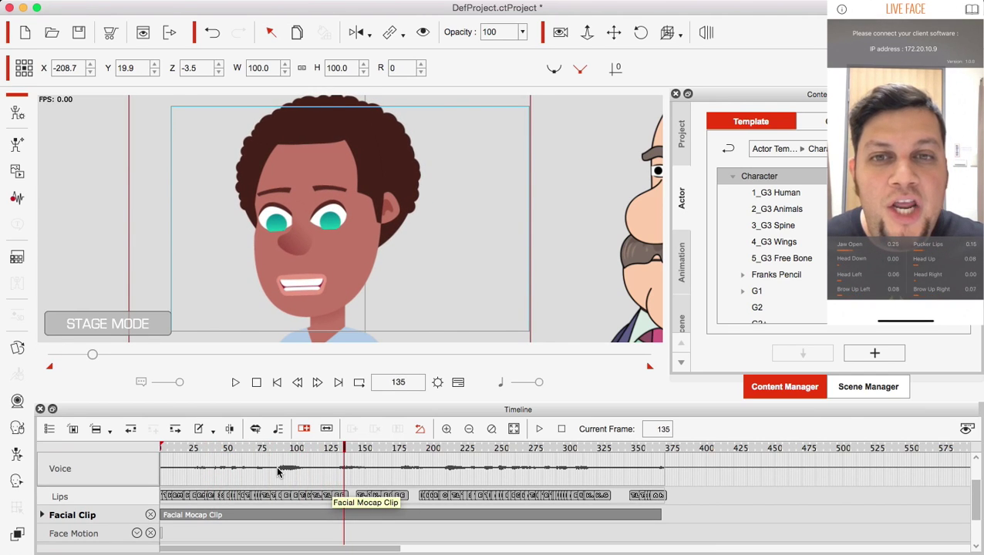
click(457, 496)
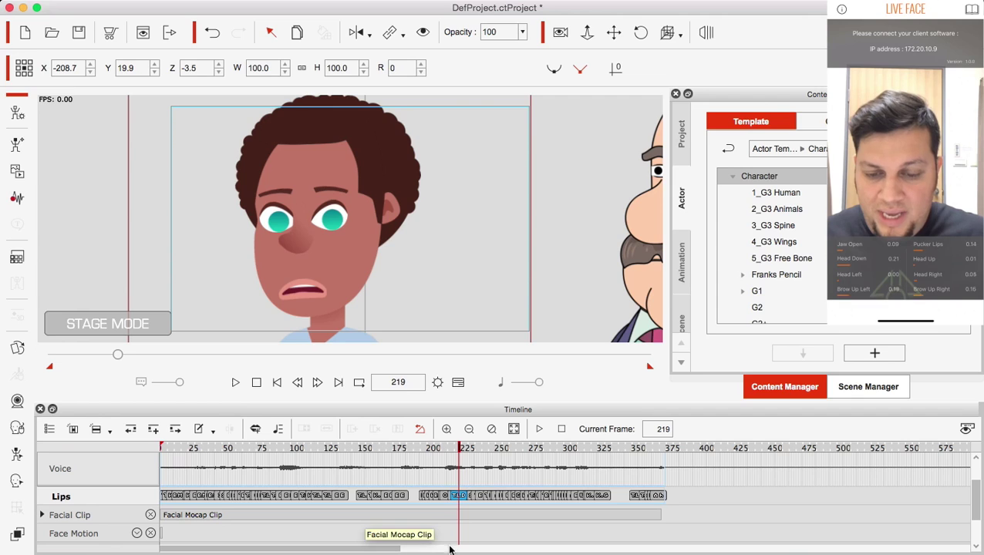
- Return to the first frame, collapse the Voice Clip track and close the timeline
click(256, 382)
scroll(77, 493, up, 2)
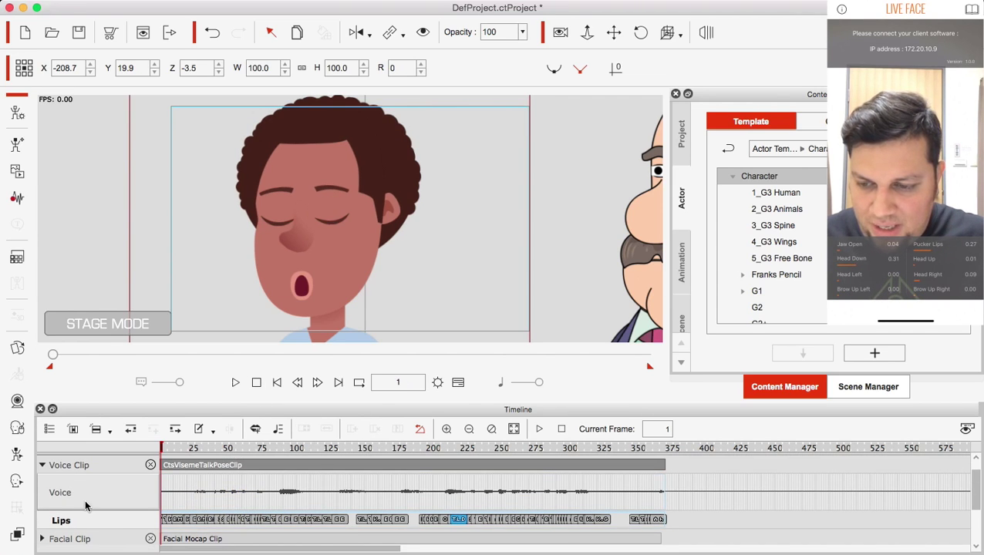
click(43, 468)
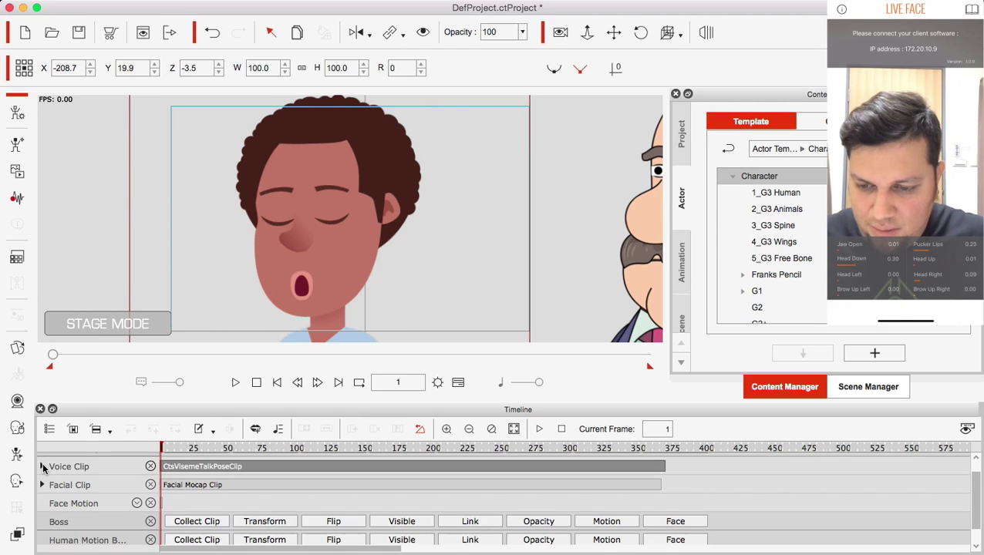
scroll(46, 478, up, 1)
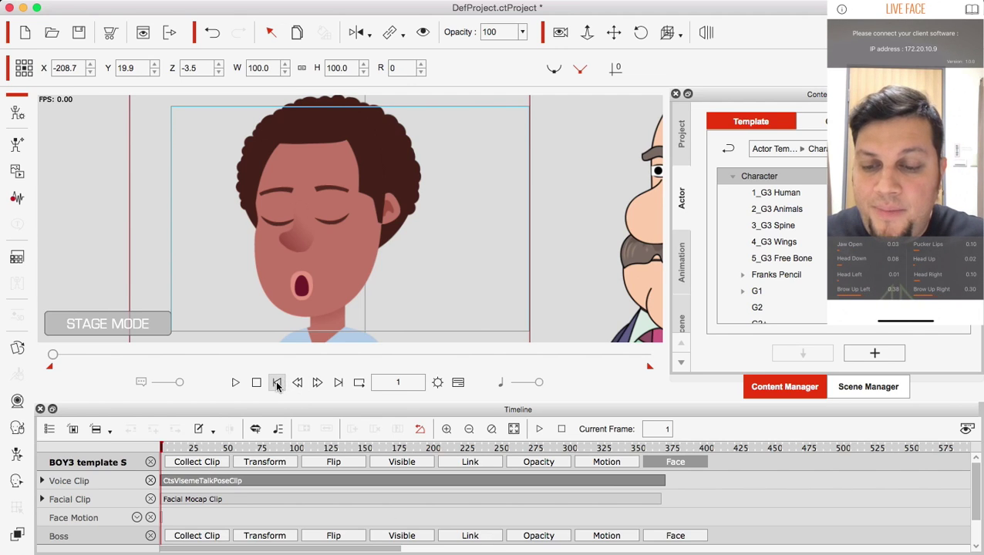
click(40, 410)
- Play back the facial mocap performance with the edited lip-sync on the enlarged stage to review it
drag(53, 515, 123, 517)
click(235, 541)
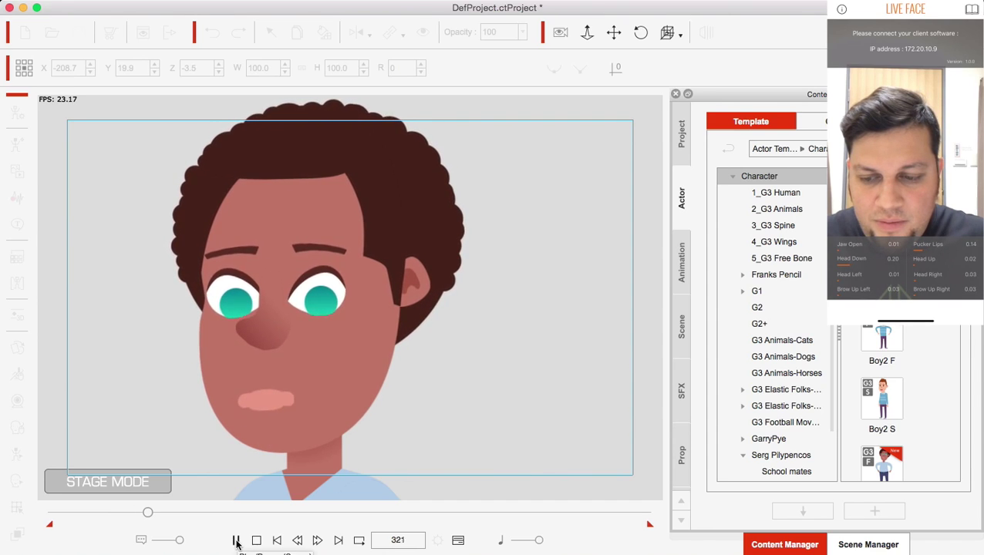
click(236, 541)
click(236, 541)
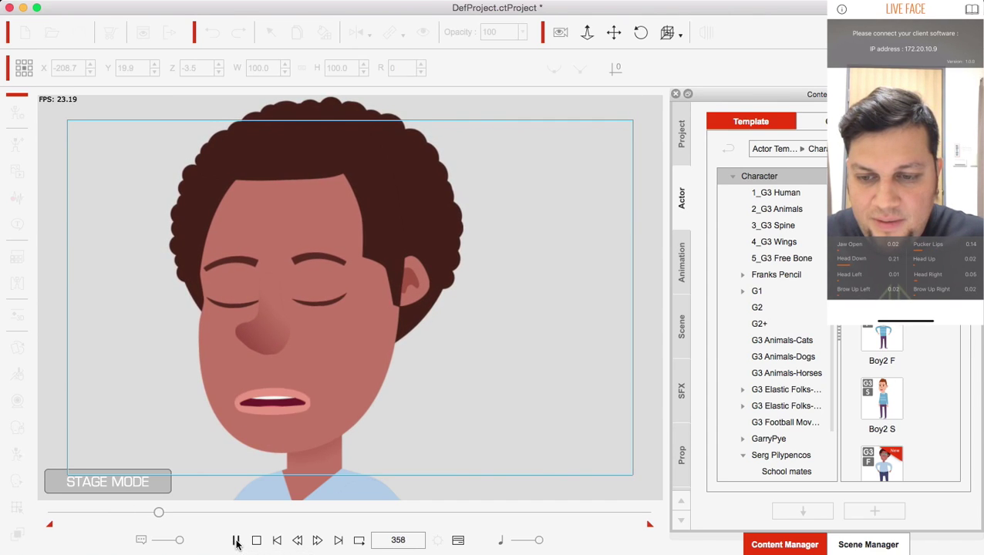
- Stop the playback and save the character's facial performance to the custom Face animation library as Voice animation
click(236, 541)
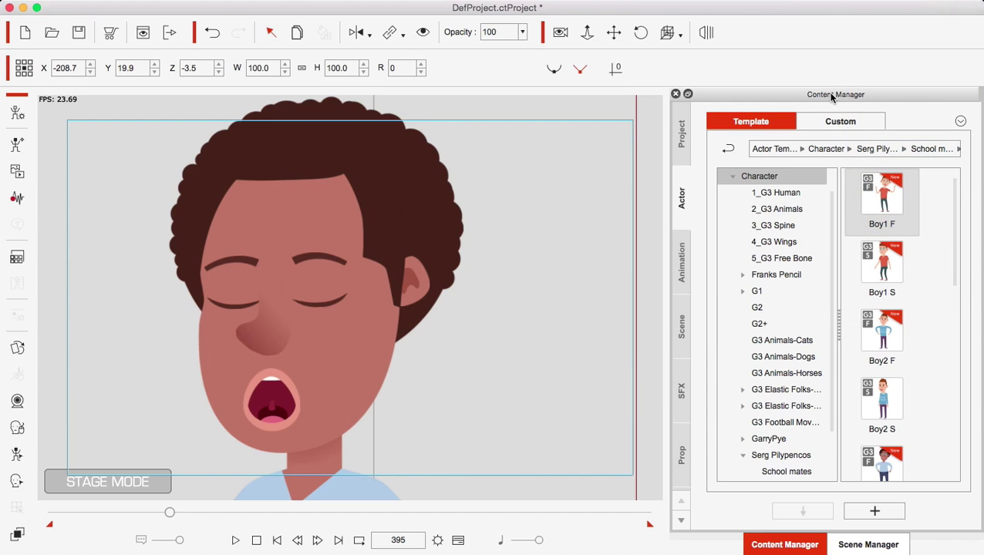
click(683, 265)
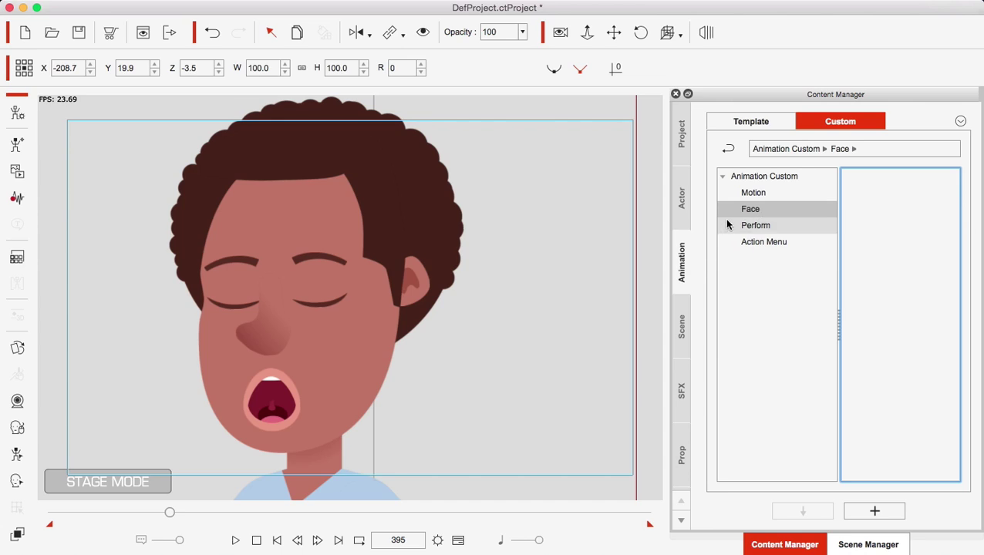
click(875, 512)
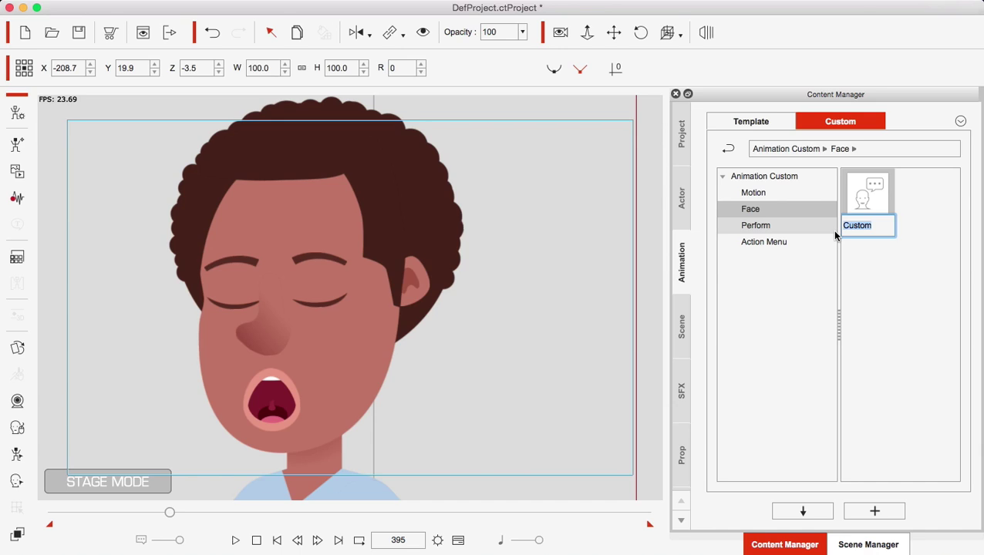
text(FFa)
key(BackSpace)
key(BackSpace)
text(Vi)
key(BackSpace)
key(BackSpace)
text(Voice animation)
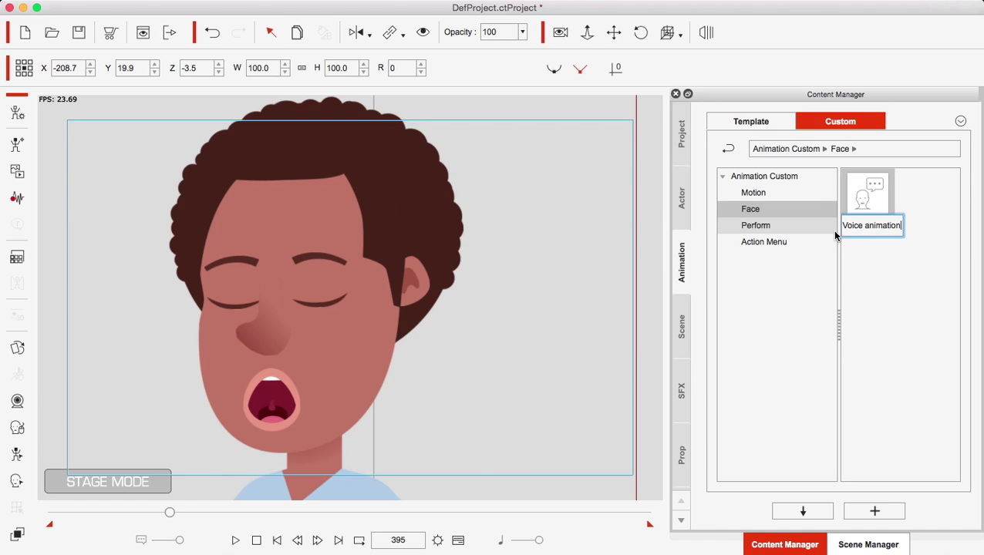
click(919, 279)
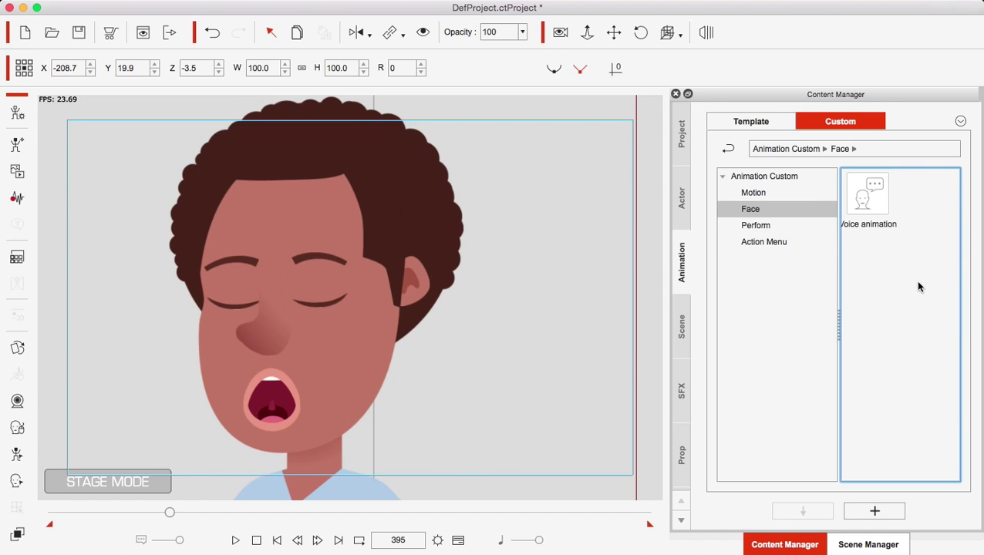
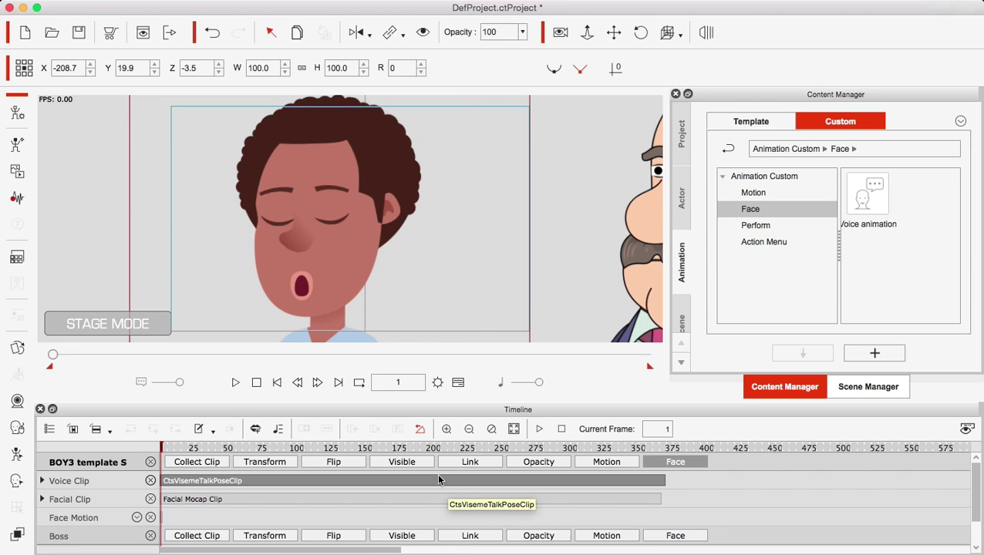
- Show the Collect Clip track of BOY3 template S in the timeline and try to mark a range across both clips
click(191, 463)
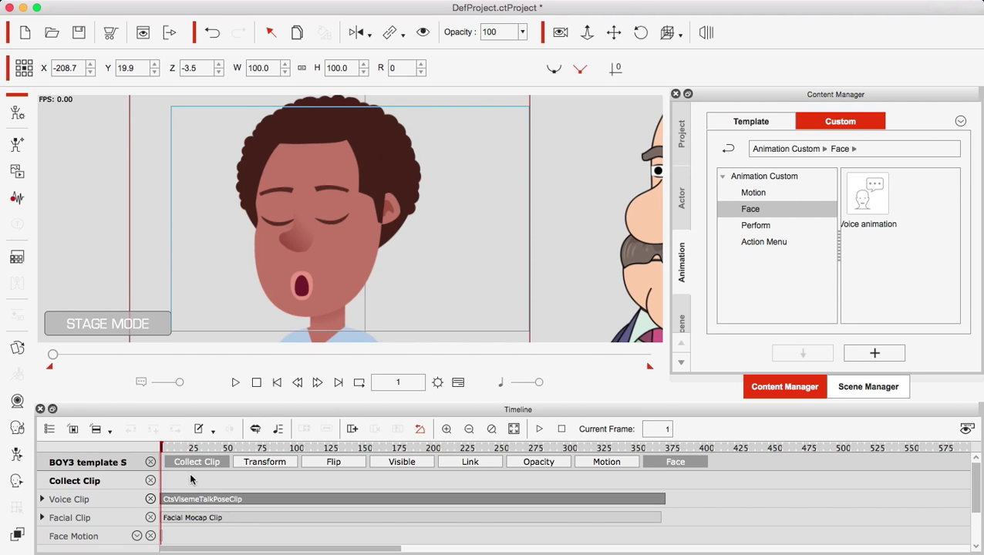
drag(166, 482, 668, 482)
click(668, 481)
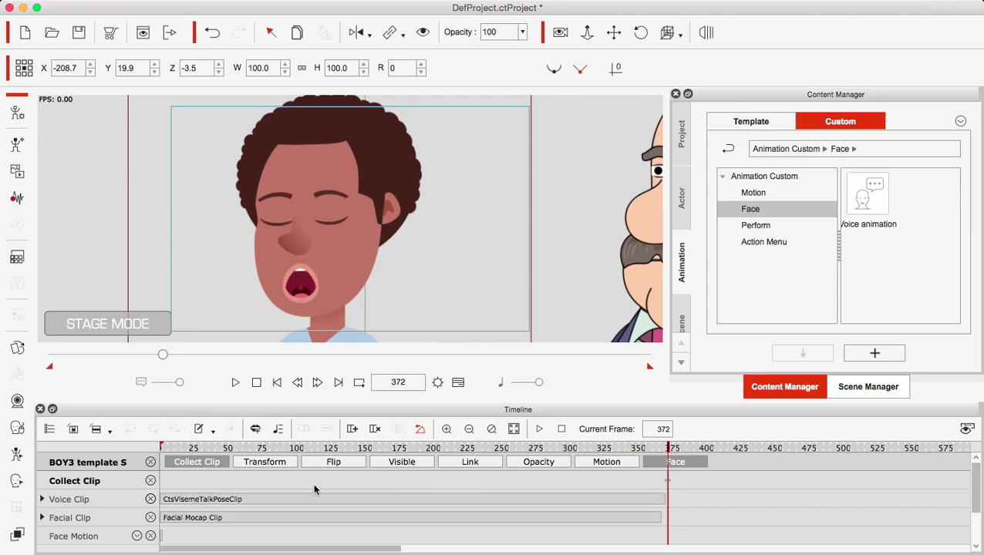
click(468, 430)
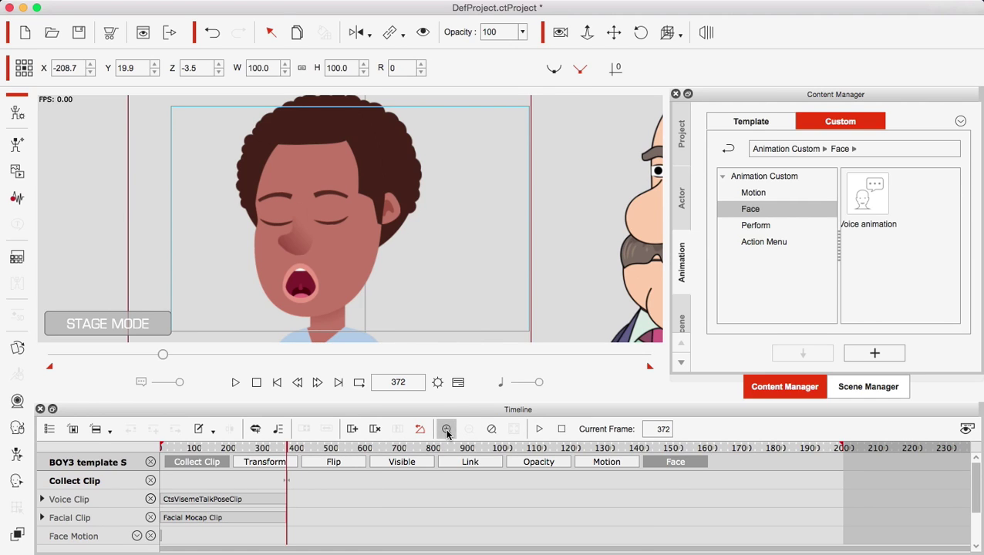
click(446, 430)
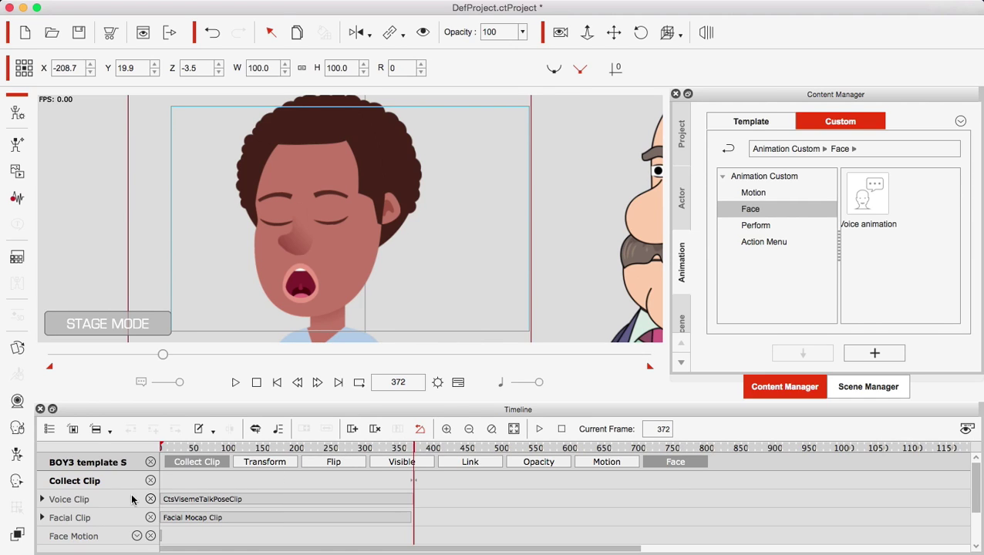
- Examine the Voice Clip and Facial Clip tracks, expanding the voice track to view its contents and collapsing it again
click(212, 503)
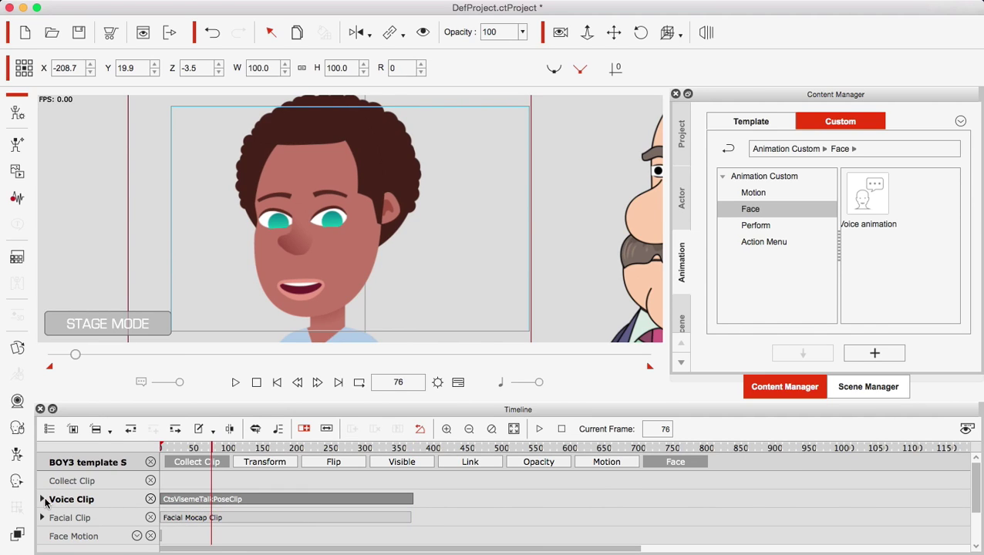
click(43, 499)
scroll(171, 495, down, 1)
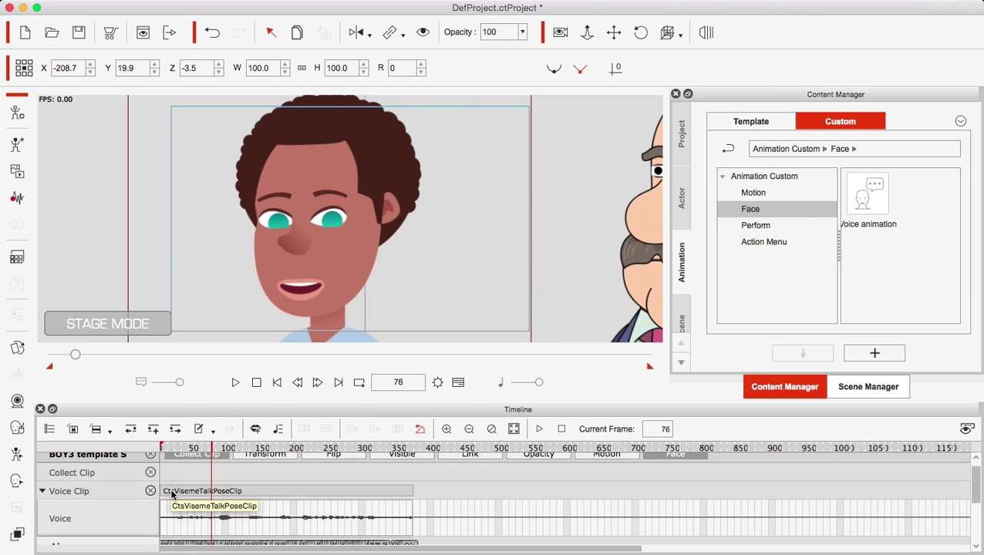
click(43, 493)
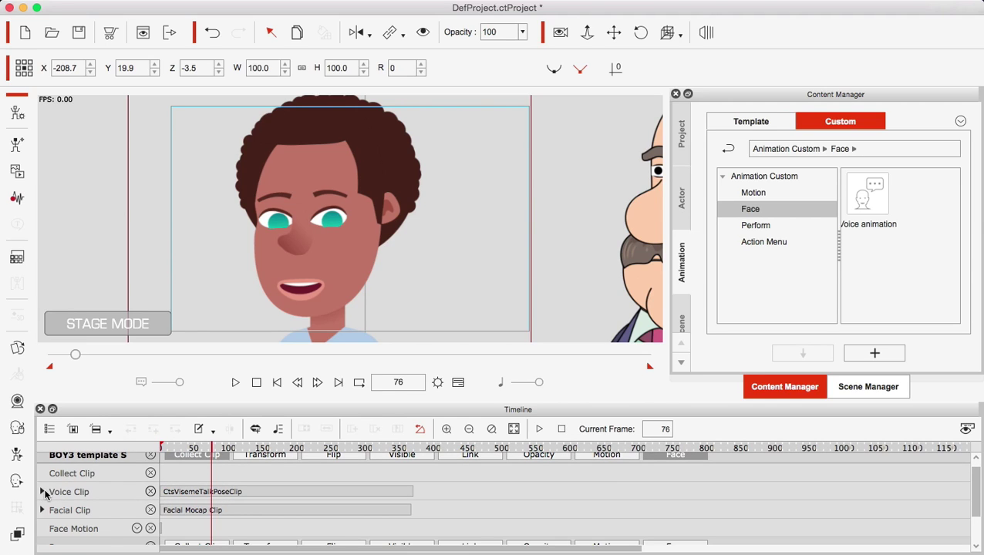
click(202, 510)
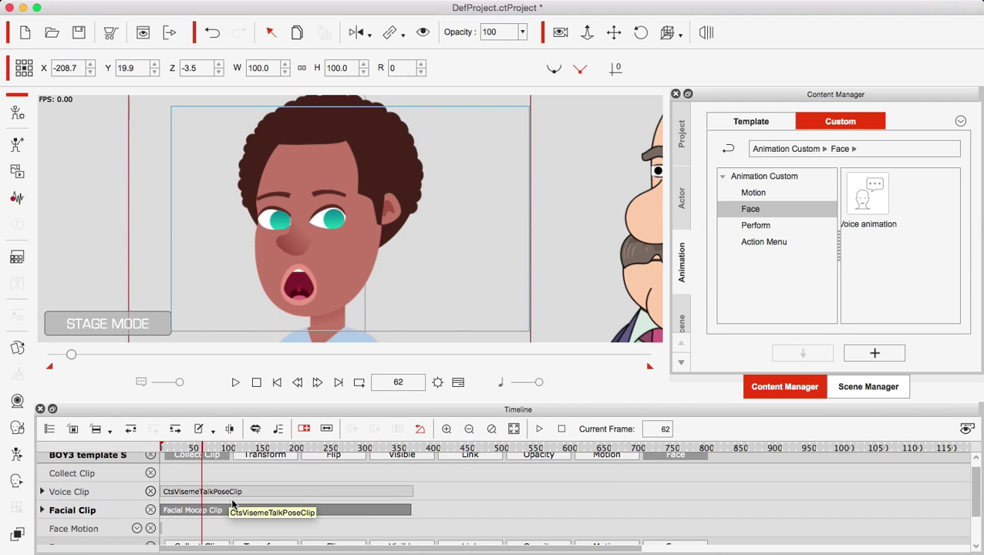
scroll(258, 497, up, 1)
- Mark a Collect Clip range from the first frame past the end of both clips and start exporting its facial motion
drag(420, 482, 154, 491)
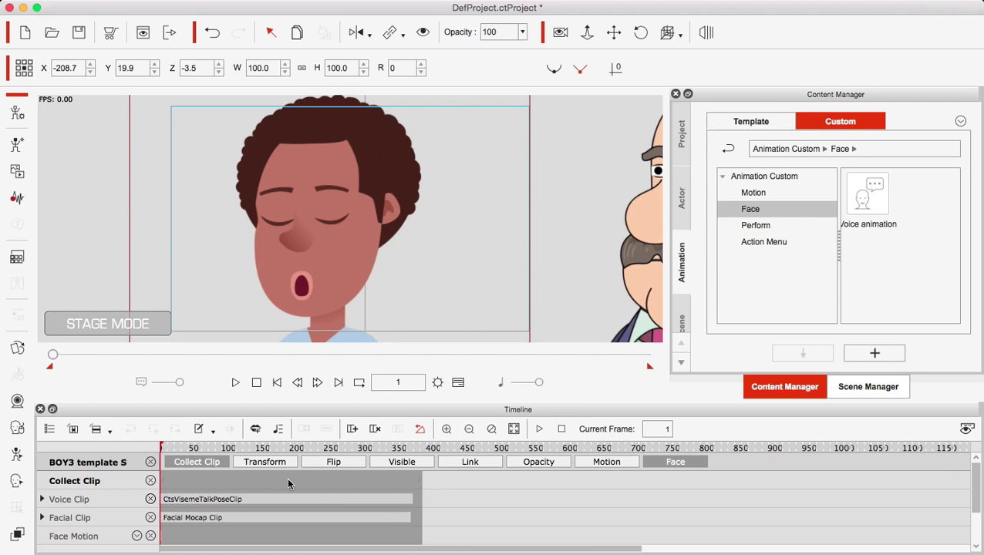
right_click(287, 484)
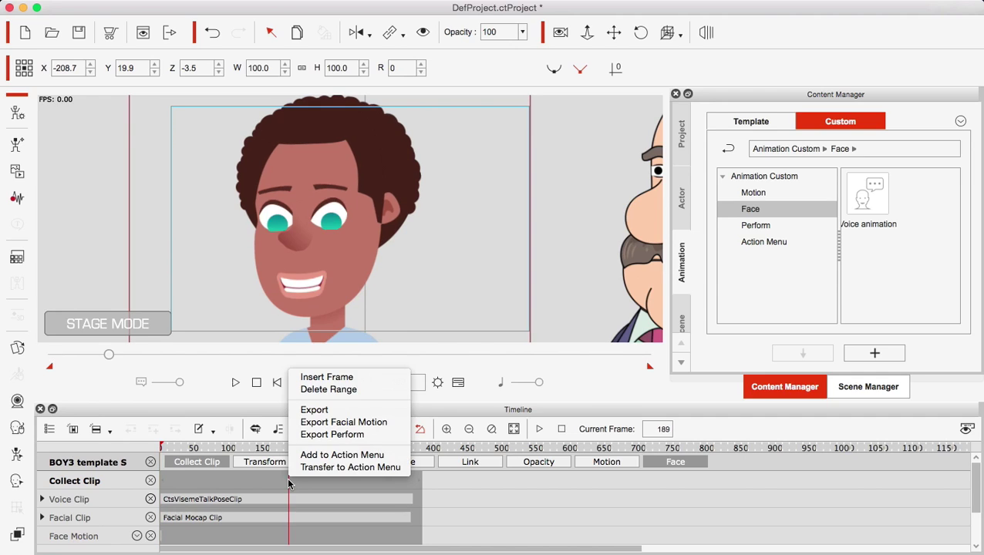
click(343, 427)
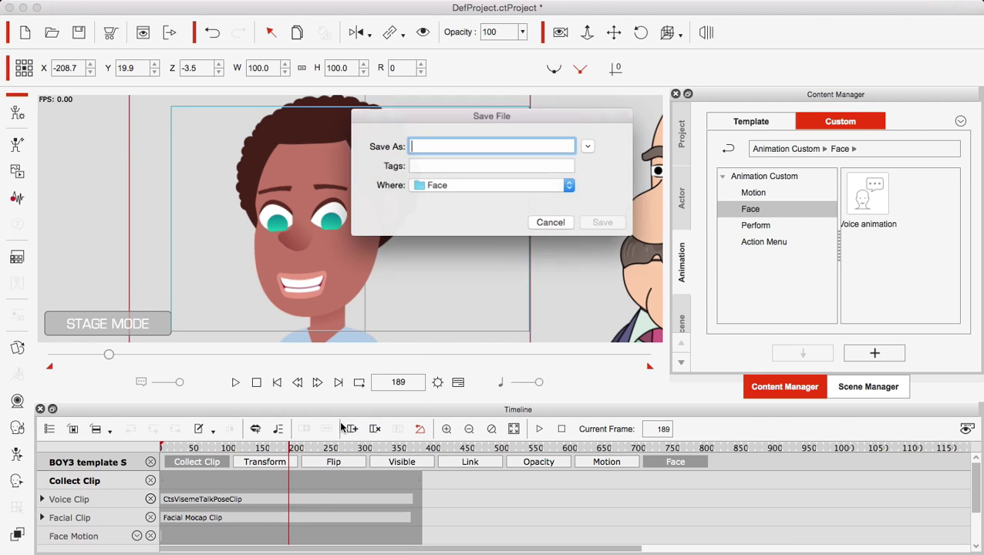
- Save the exported facial motion in the Face folder as Voice Animation - Clip
click(474, 186)
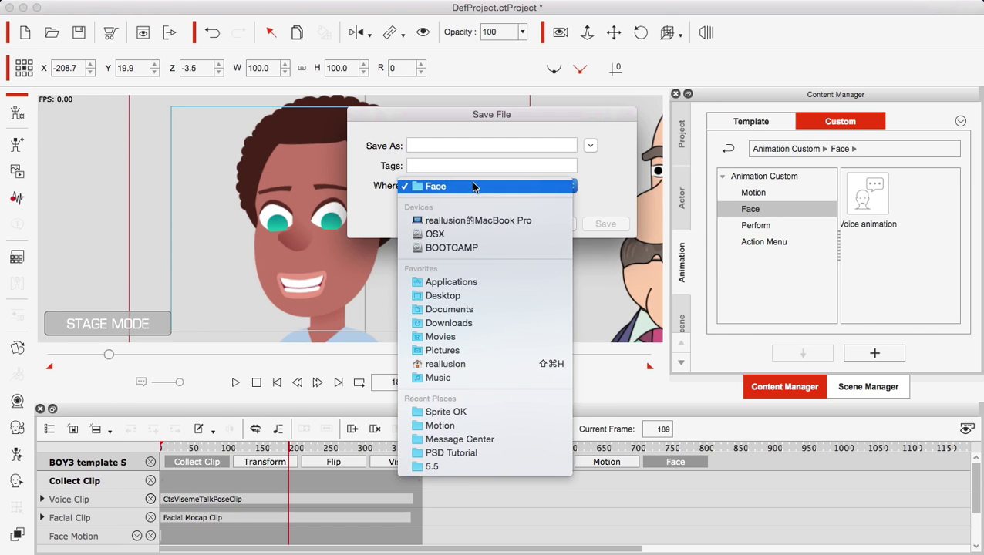
click(603, 186)
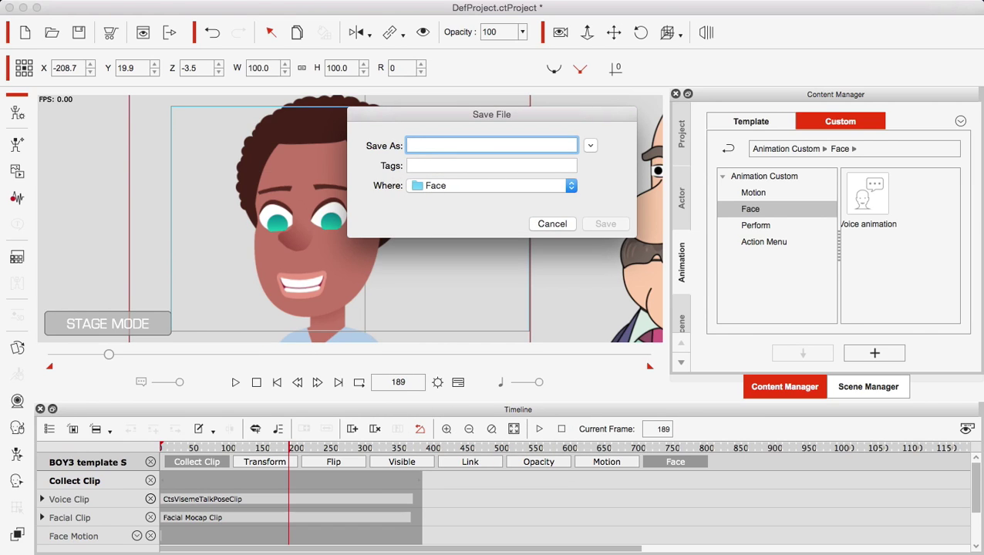
text(Vlice)
key(BackSpace)
key(BackSpace)
key(BackSpace)
key(BackSpace)
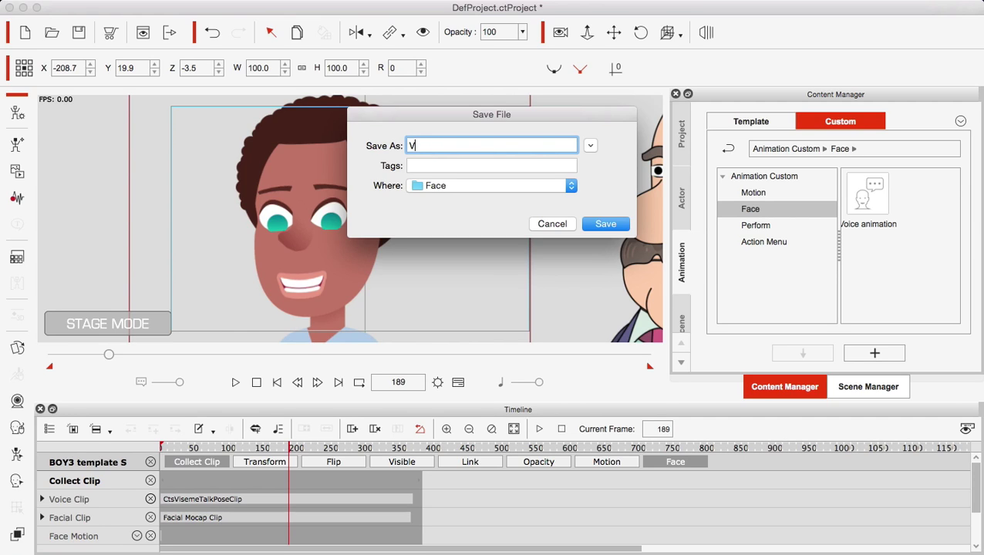
text(oice Animaito)
key(BackSpace)
key(BackSpace)
key(BackSpace)
key(BackSpace)
text(tion - Clip)
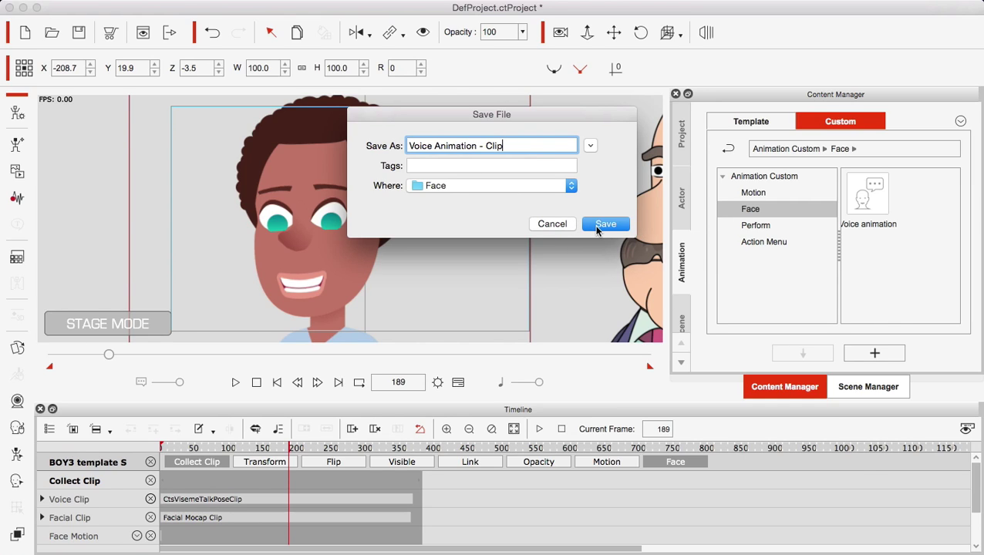
click(602, 226)
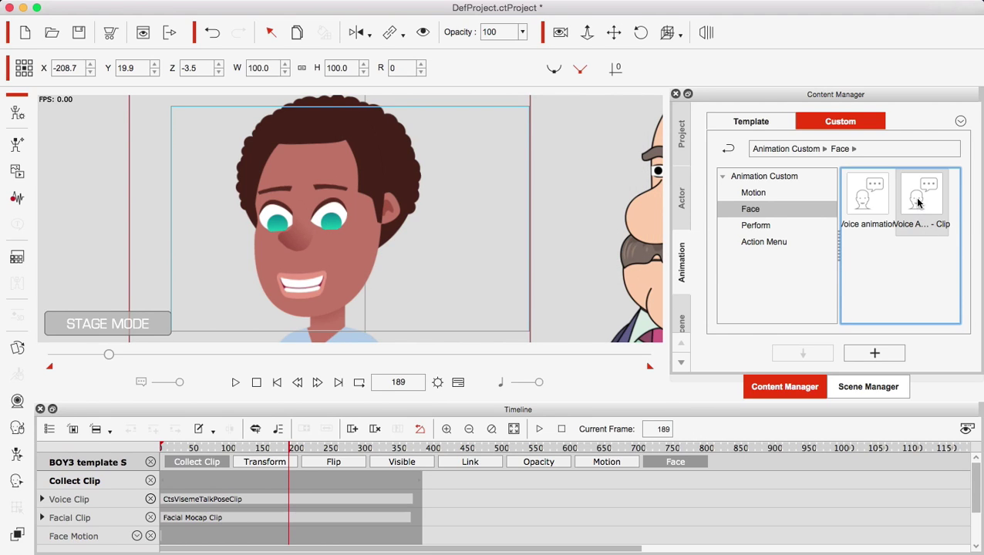
- Select the saved Voice Animation - Clip in the custom Face library, close the timeline and reset the playback
click(882, 193)
click(941, 200)
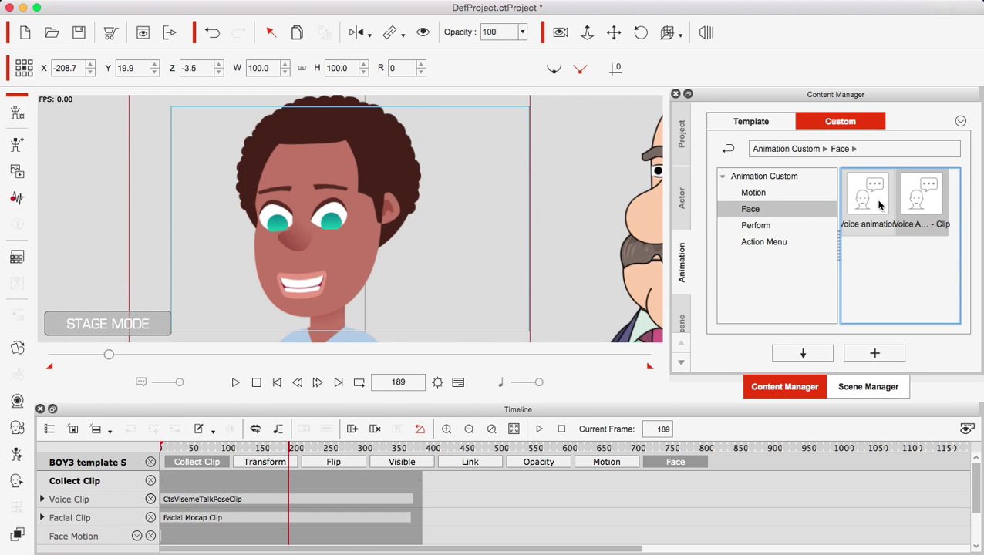
click(40, 409)
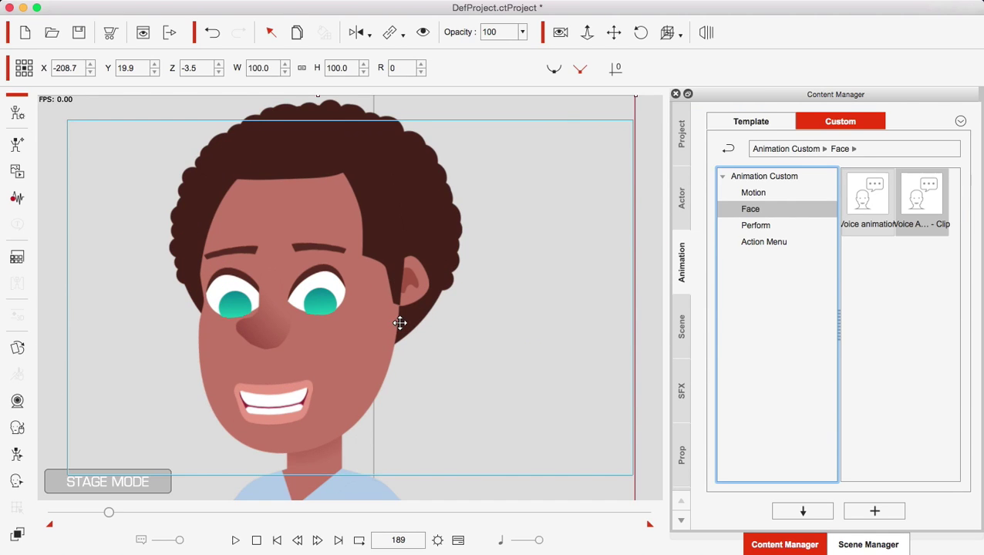
click(257, 540)
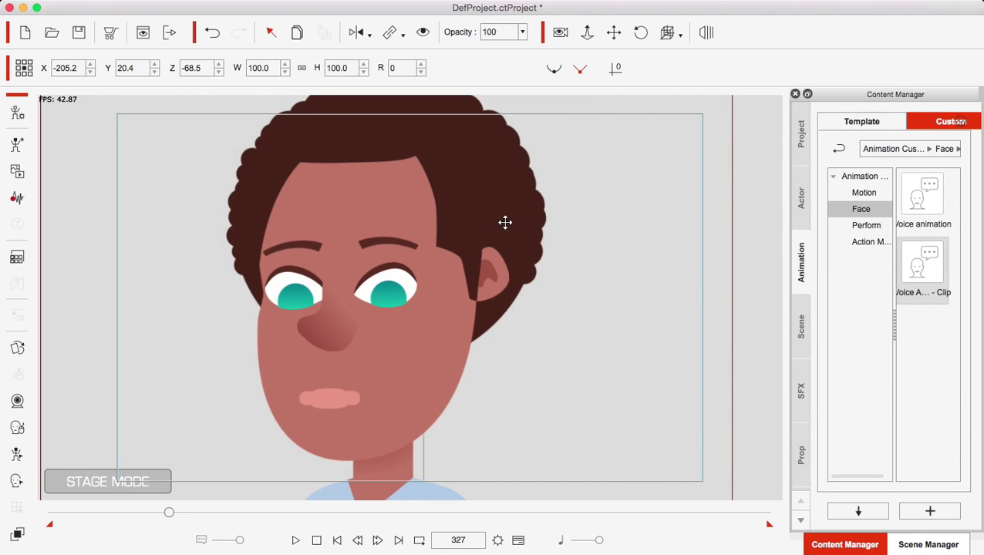
- Select the Voice Animation - Clip entry, return to the first frame and undo the last change
click(916, 355)
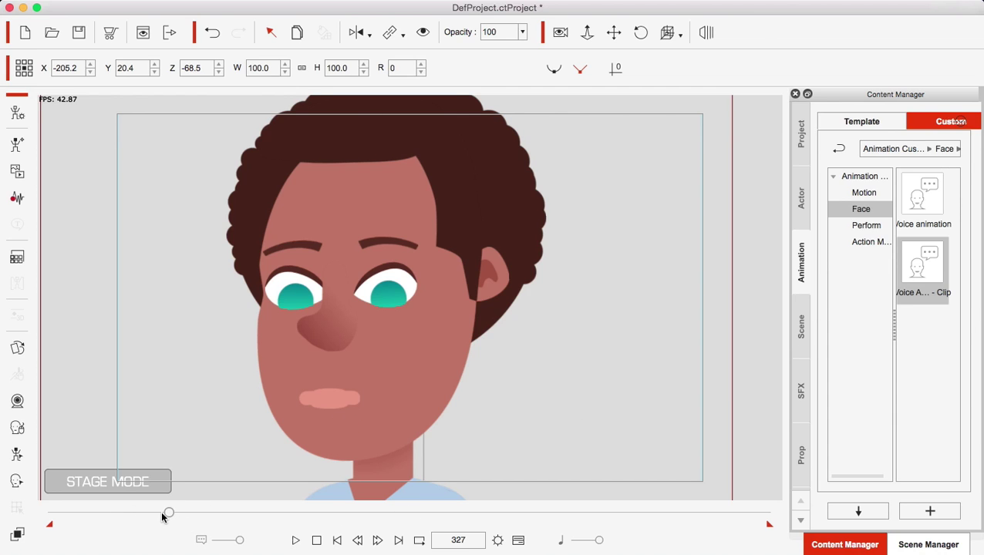
drag(167, 515, 31, 518)
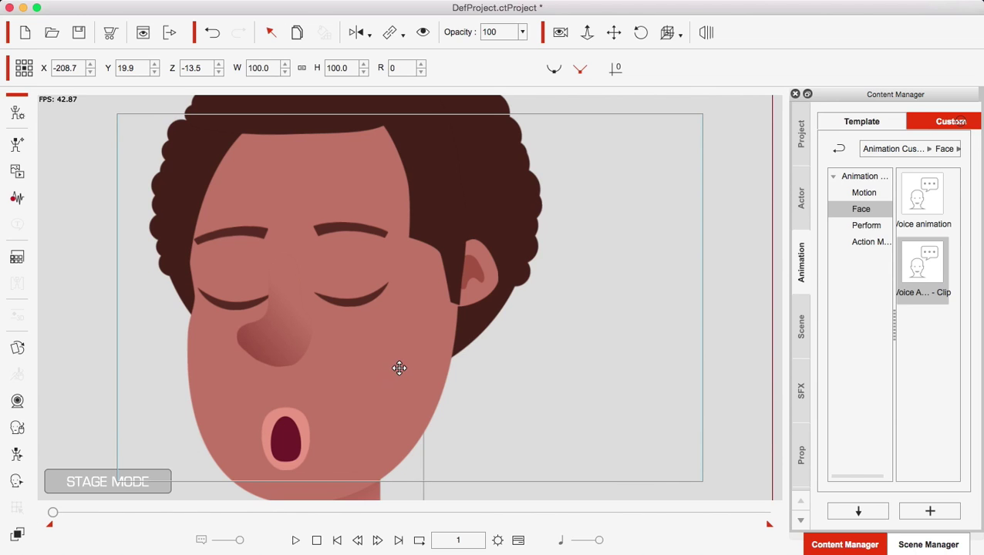
key(super+z)
drag(53, 514, 30, 520)
click(316, 543)
- Apply the Voice Animation - Clip to the mustached man in the suit, then play it back and stop at the first frame
scroll(380, 455, down, 5)
scroll(384, 454, up, 2)
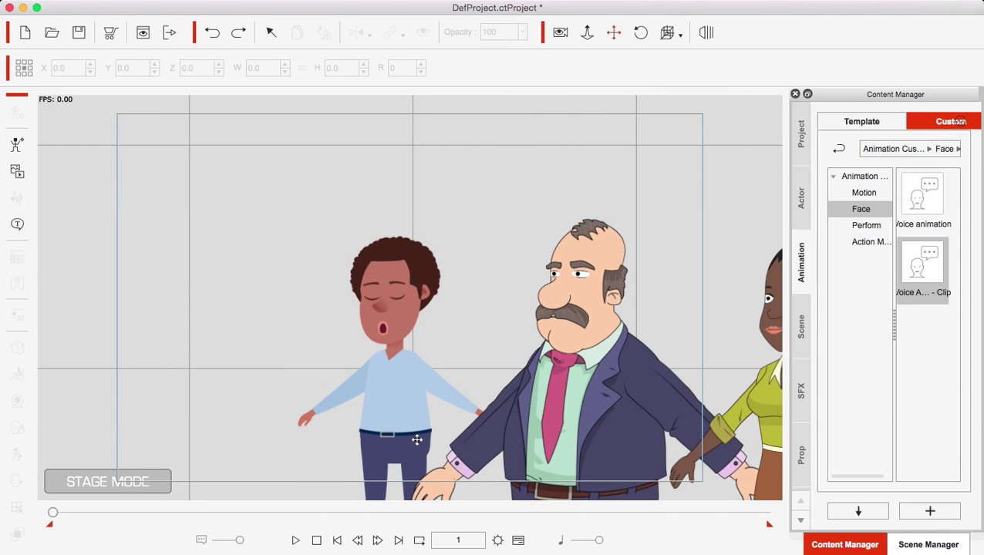
scroll(431, 408, up, 3)
scroll(254, 363, down, 2)
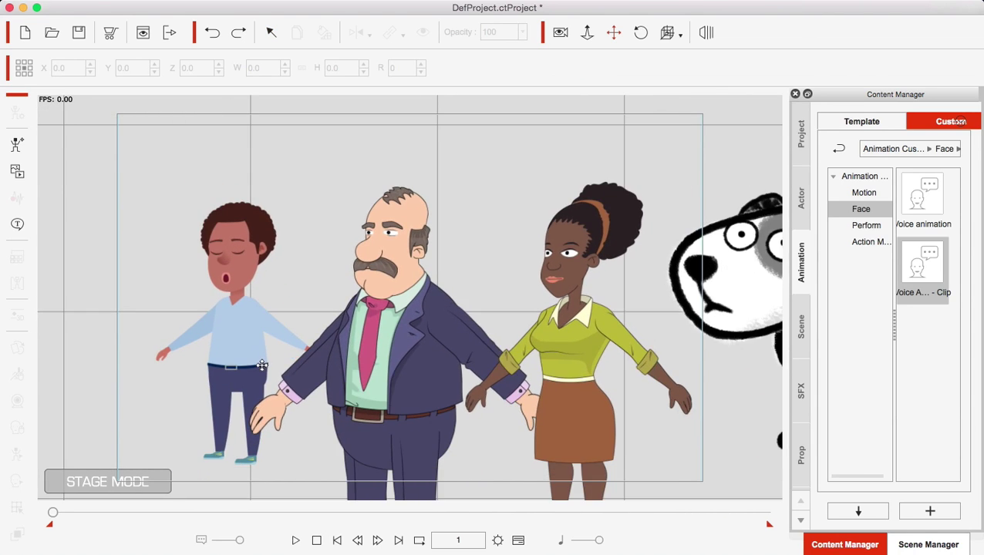
scroll(455, 389, down, 1)
drag(521, 391, 410, 370)
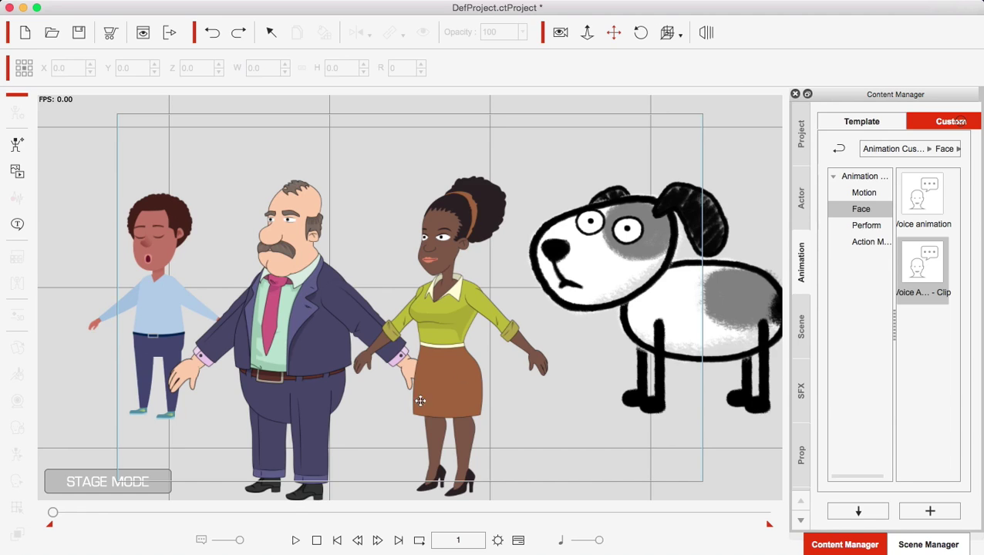
click(294, 272)
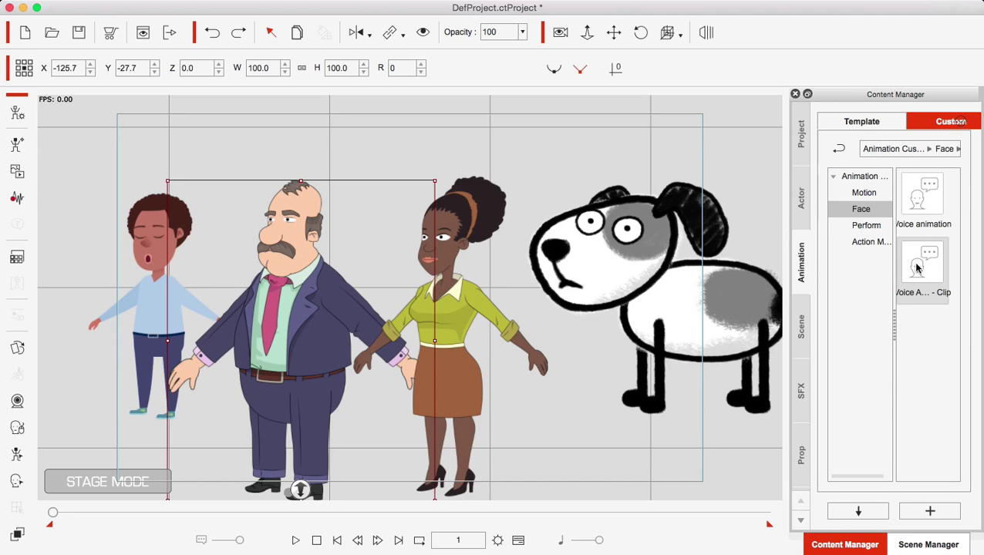
drag(918, 267, 285, 237)
key(space)
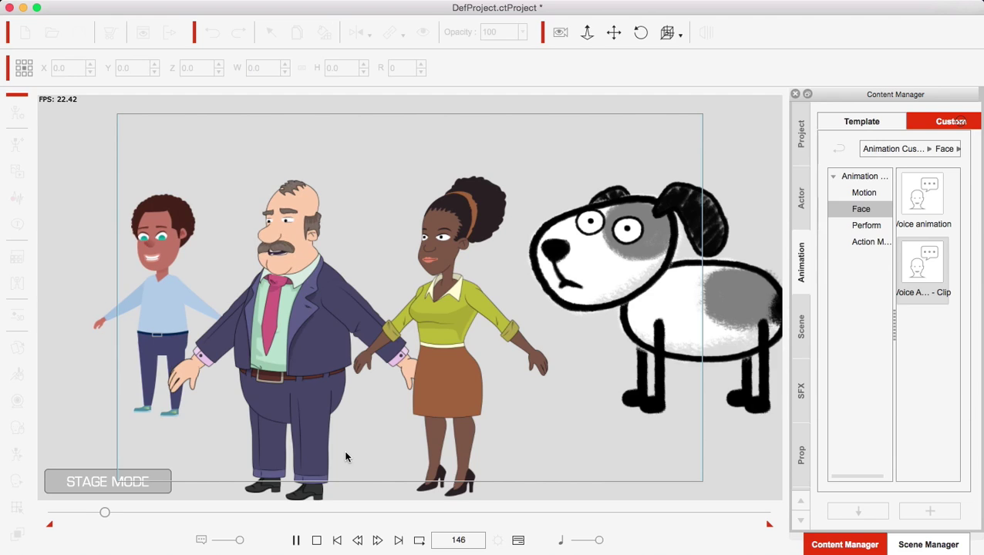
click(316, 540)
- Apply the Voice Animation - Clip to the woman in the green blouse and play back the result
click(458, 318)
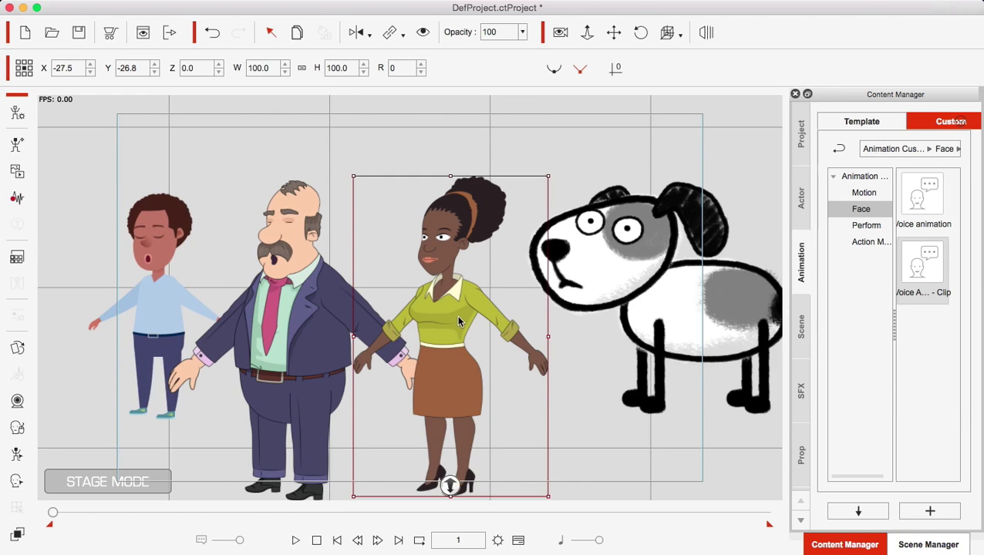
drag(929, 294, 384, 374)
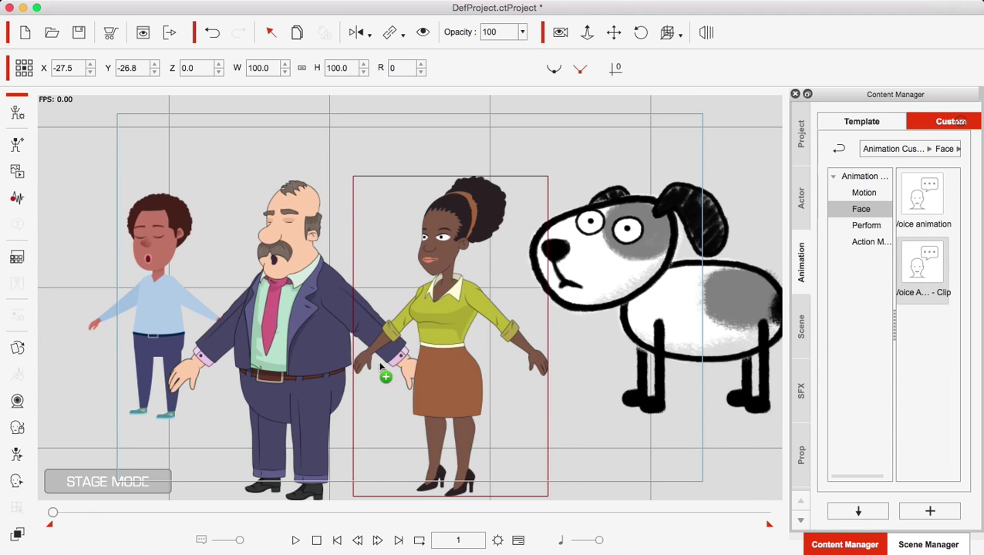
click(295, 540)
click(296, 541)
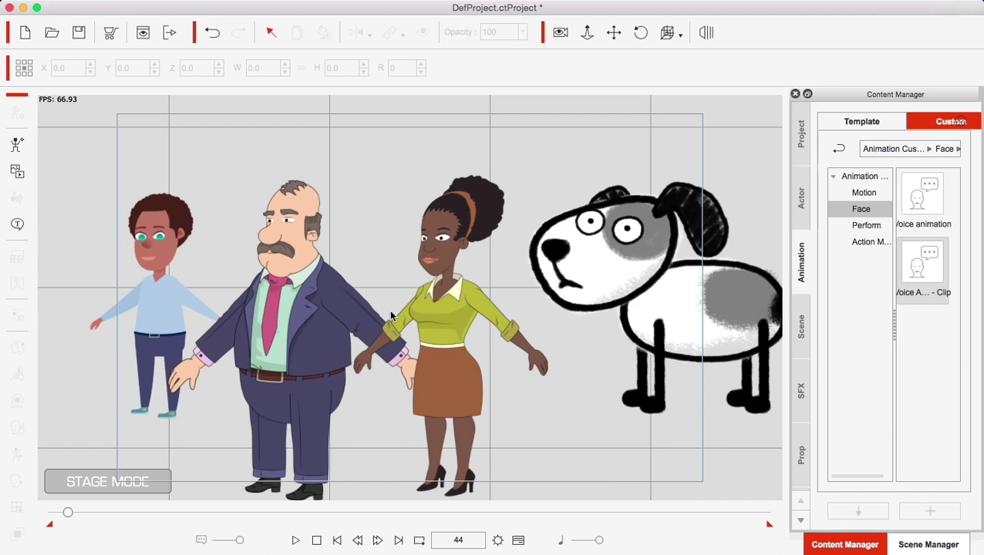
- Replay the facial animation of the three human characters from the start, pause it and return to the first frame
click(316, 541)
click(296, 541)
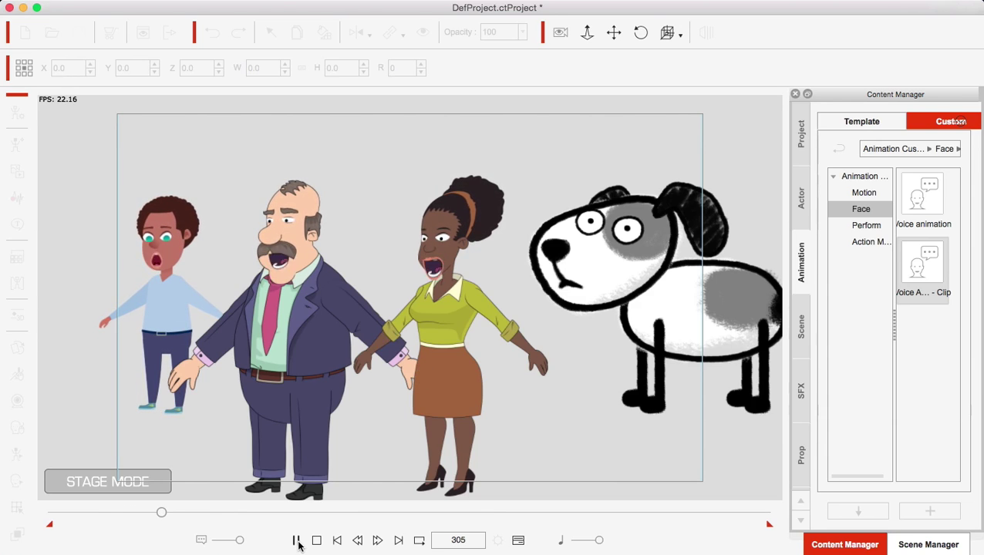
click(296, 540)
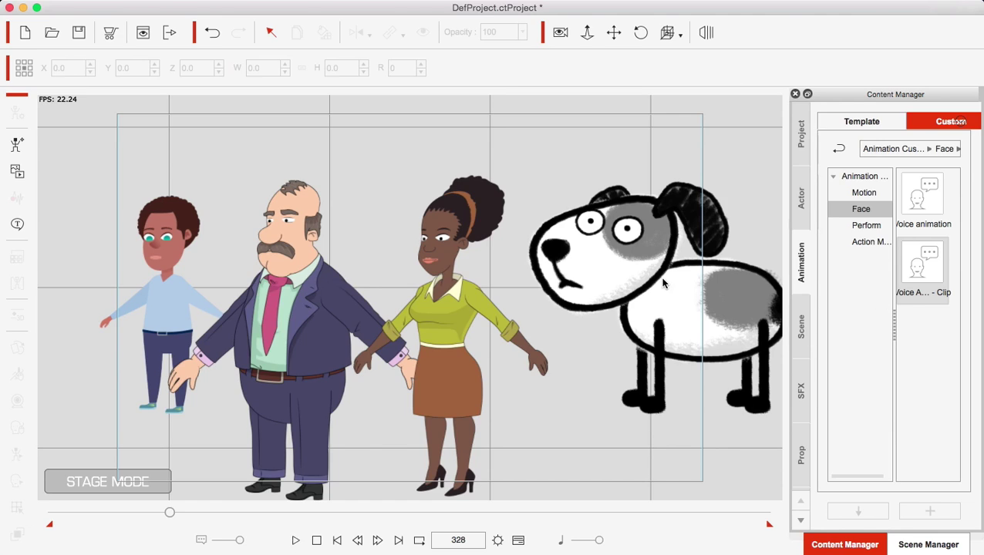
click(317, 542)
drag(52, 515, 30, 516)
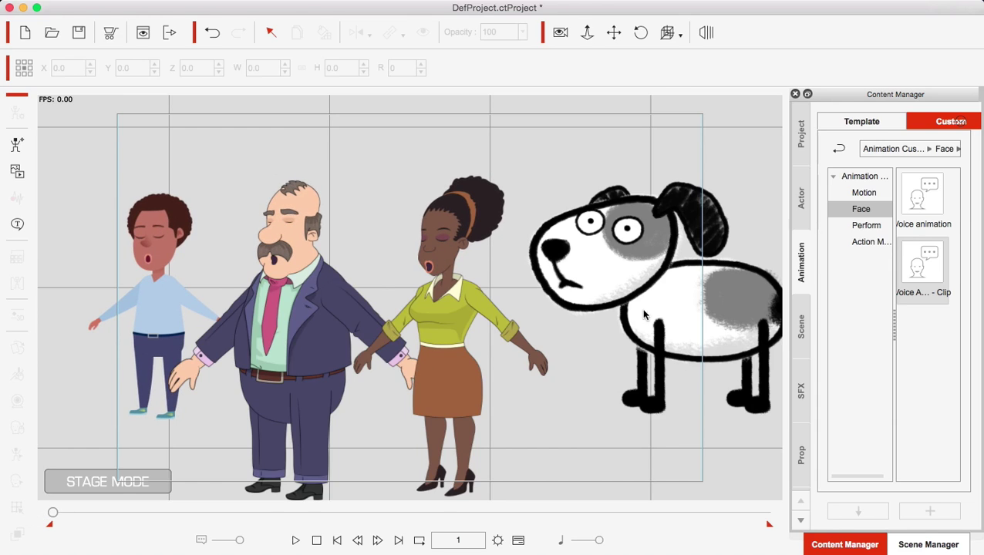
- Apply the Voice Animation - Clip to the black-and-white dog and play back the result
click(645, 276)
drag(923, 274, 597, 263)
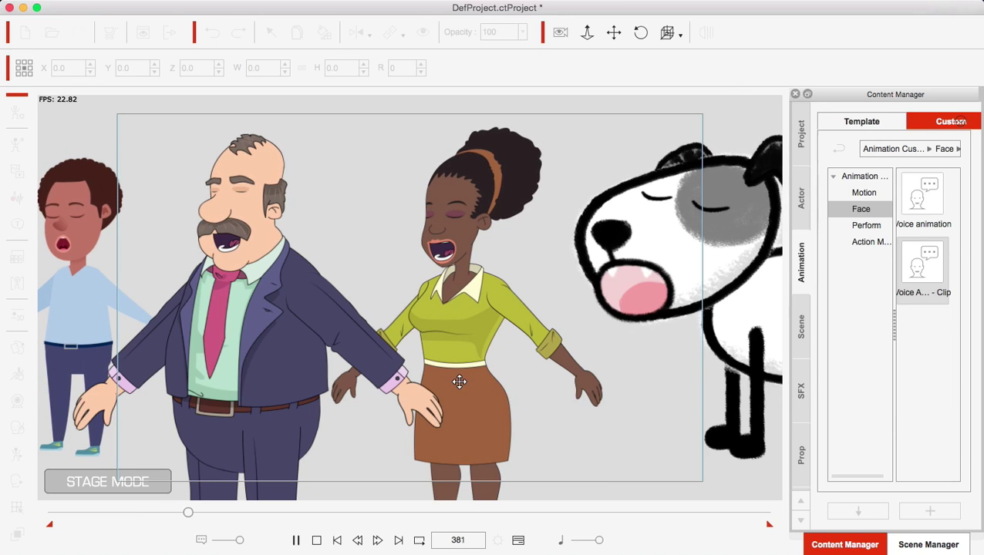
key(space)
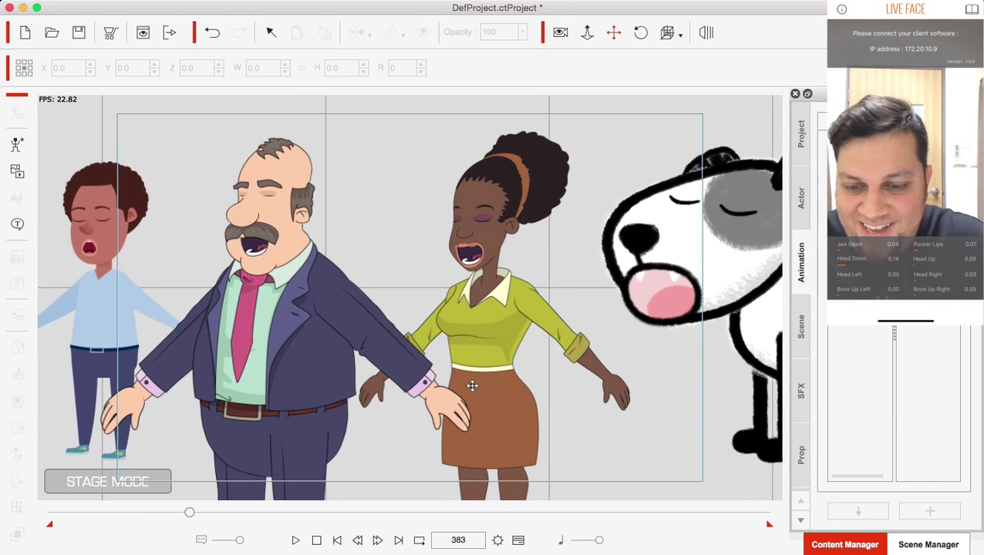
- Reset the playback to the first frame, replay all four characters' facial animation together and pause it
click(316, 540)
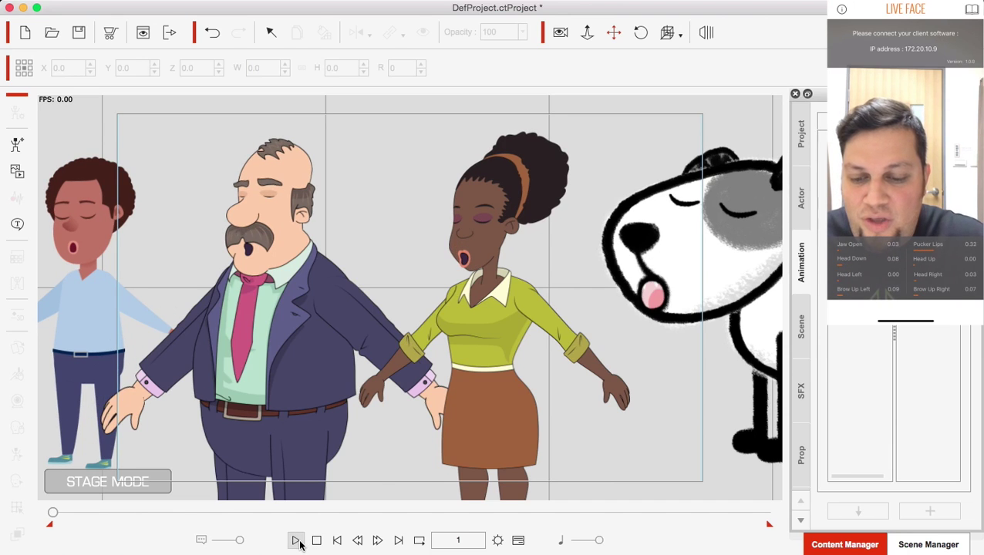
click(300, 543)
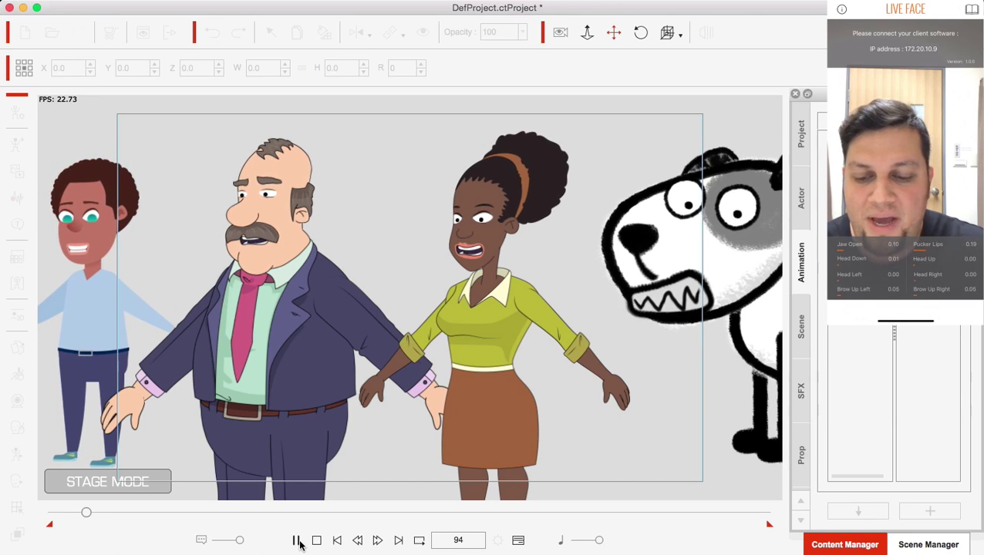
click(297, 541)
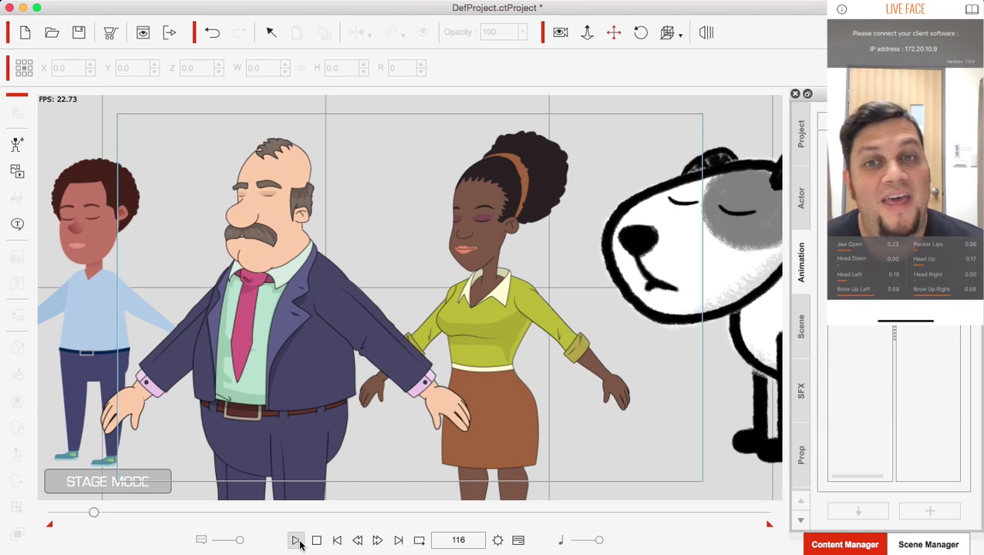